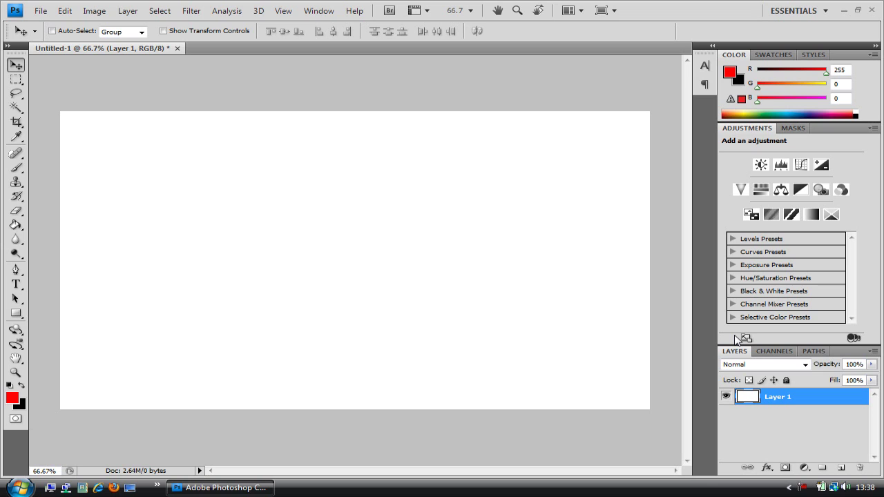
- Start a new document and name it "Scan"
click(39, 10)
click(42, 23)
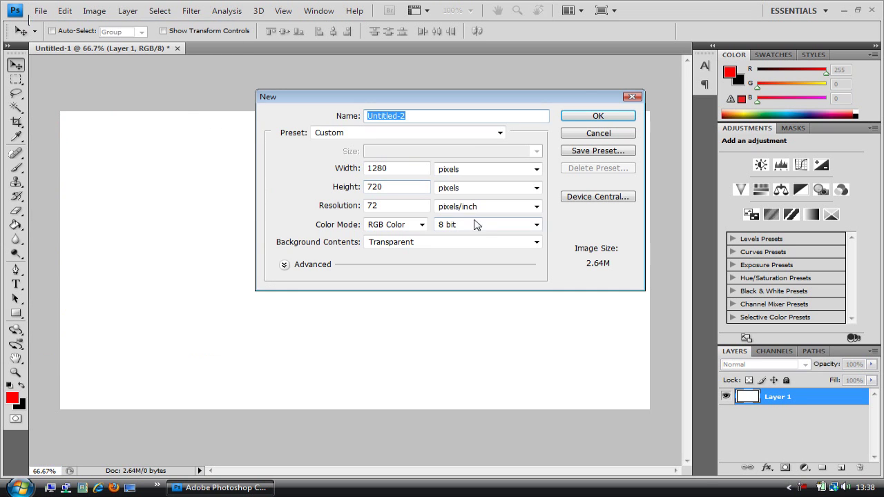
double_click(394, 168)
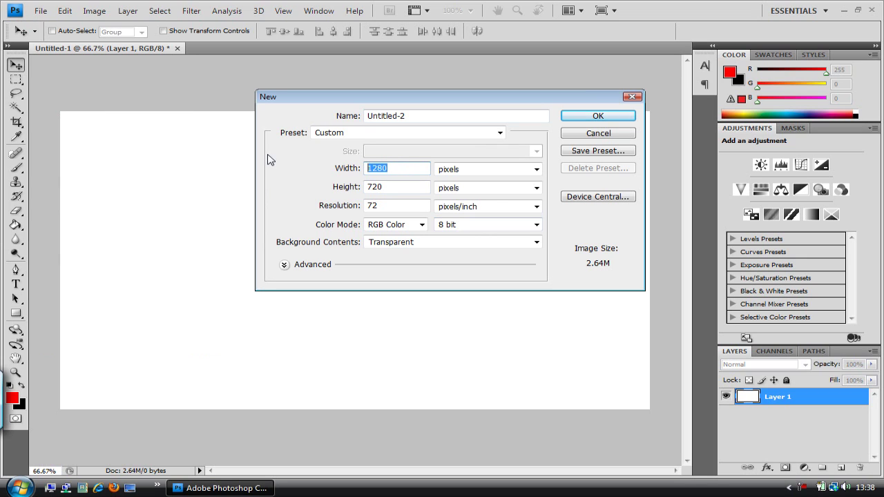
double_click(400, 183)
double_click(388, 205)
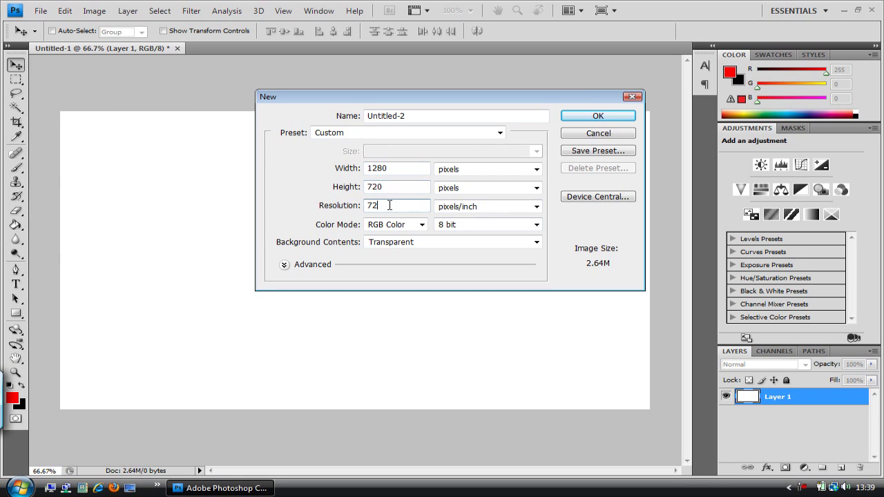
click(452, 188)
click(449, 200)
click(422, 169)
drag(422, 169, 321, 172)
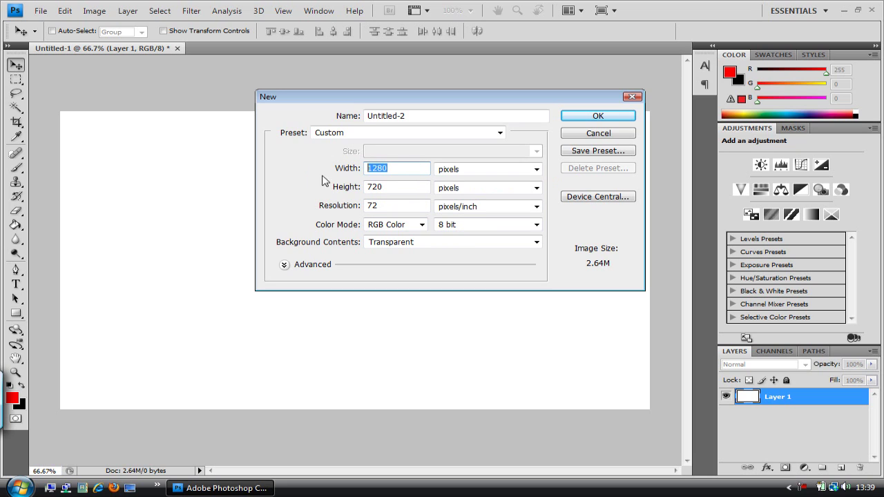
click(423, 168)
drag(467, 118, 266, 125)
text(Scan)
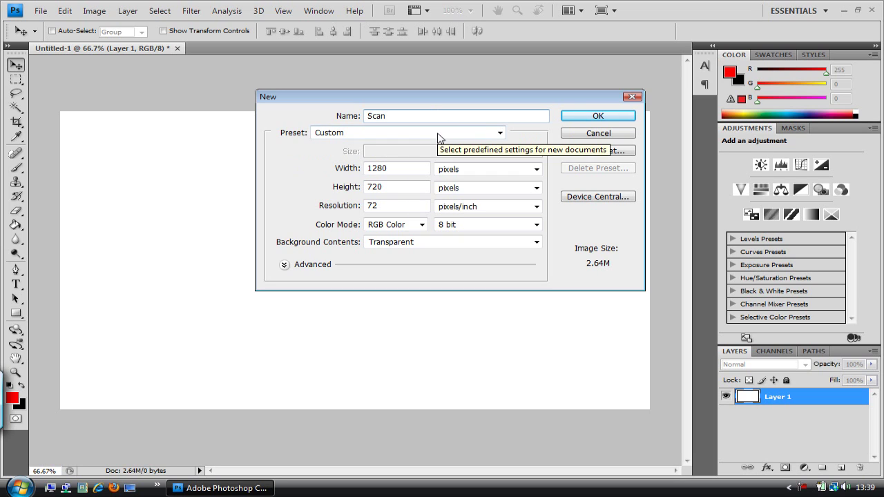
key(ctrl+a)
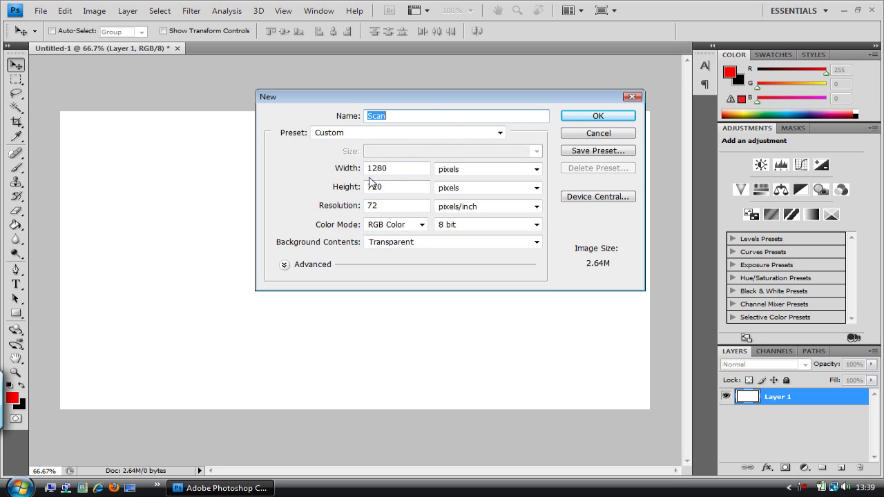
- Keep the Custom preset and set the new document's width and height to 8 pixels each
click(378, 131)
click(378, 135)
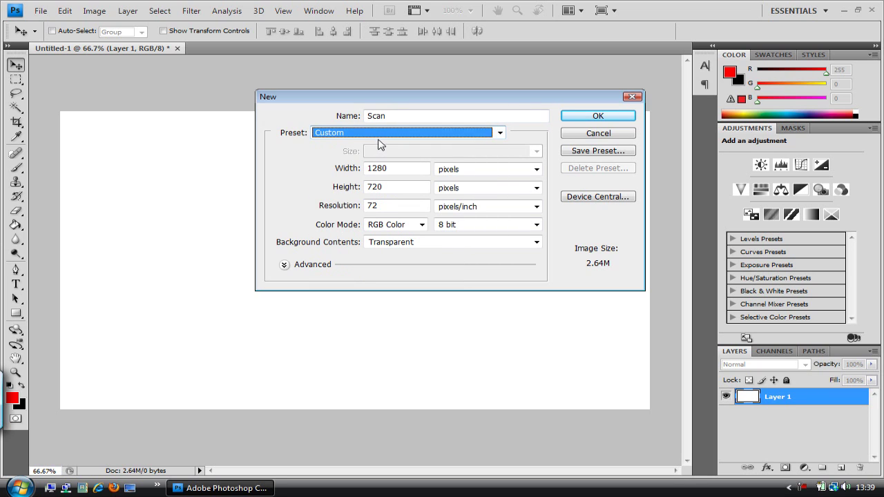
key(Tab)
text(8)
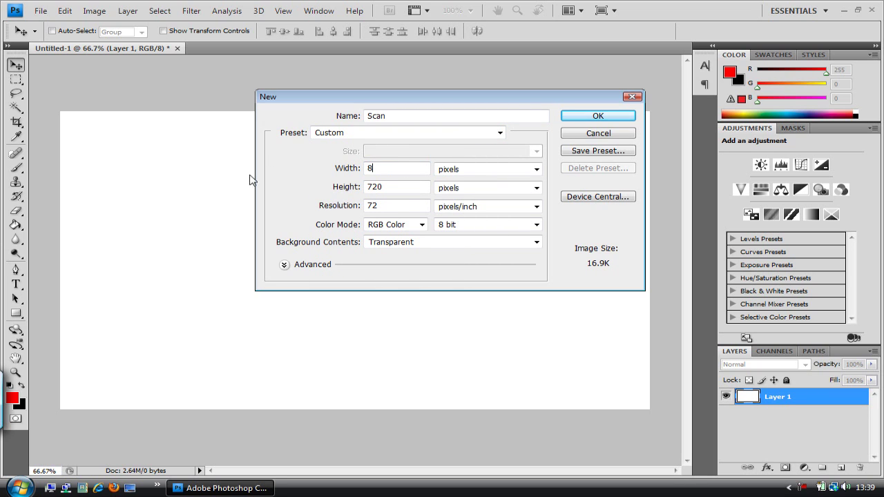
key(Tab)
text(8)
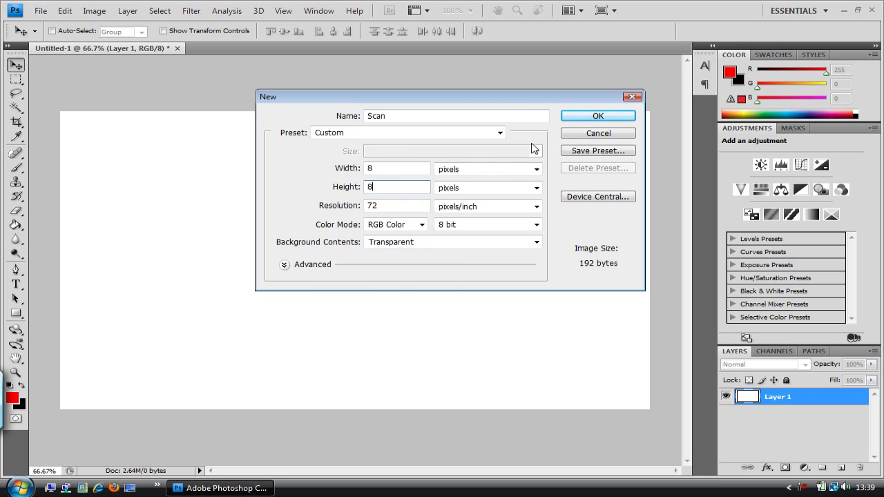
click(532, 169)
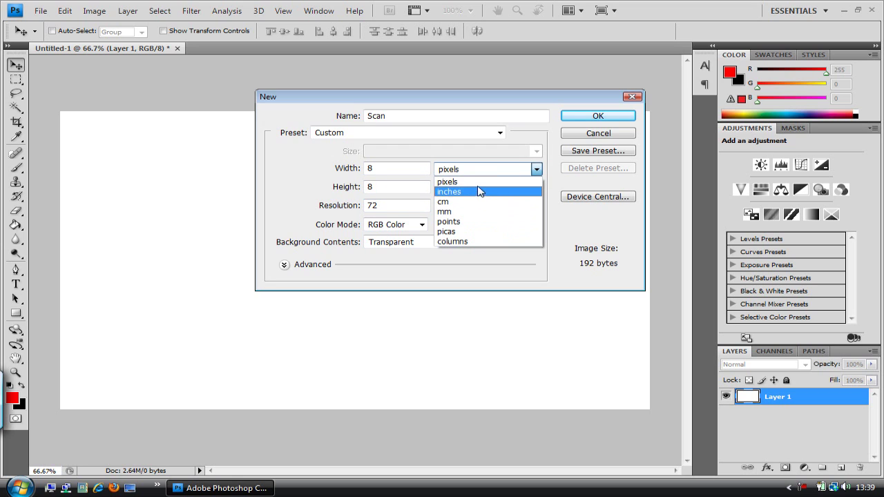
click(476, 182)
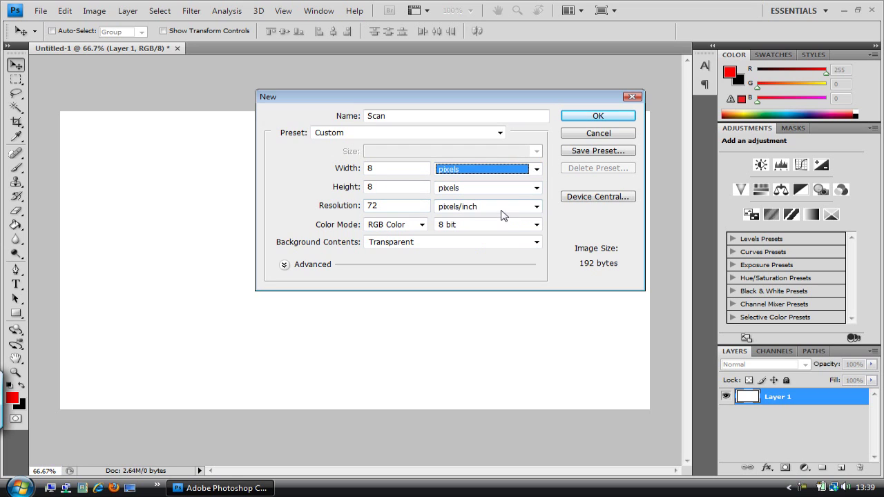
- Create the document with RGB Color mode, 8 bit depth and transparent background contents
click(419, 225)
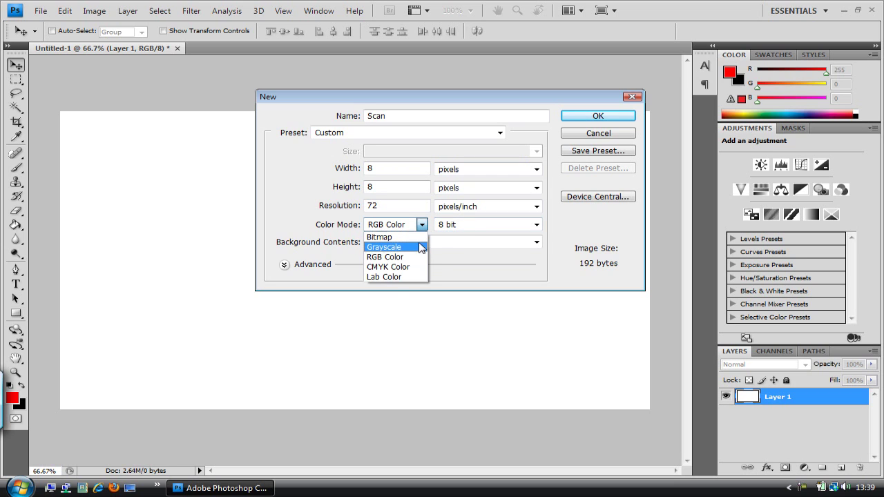
click(413, 254)
click(462, 228)
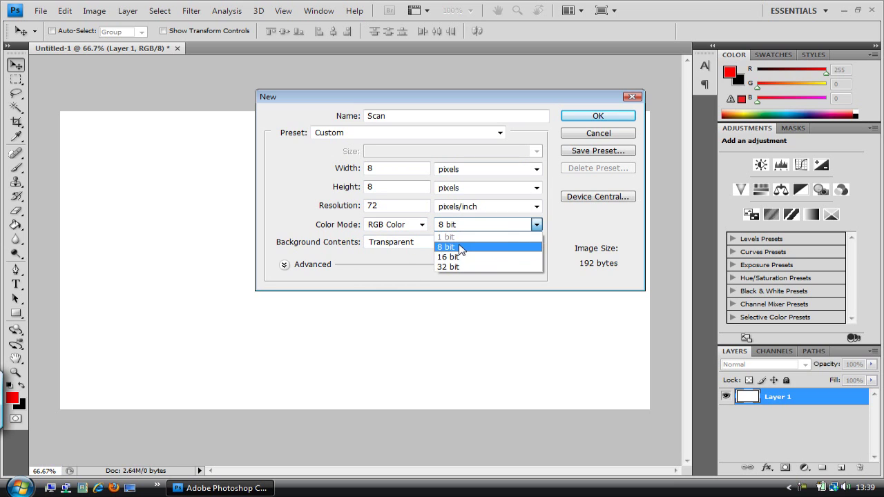
click(439, 247)
click(408, 245)
click(343, 272)
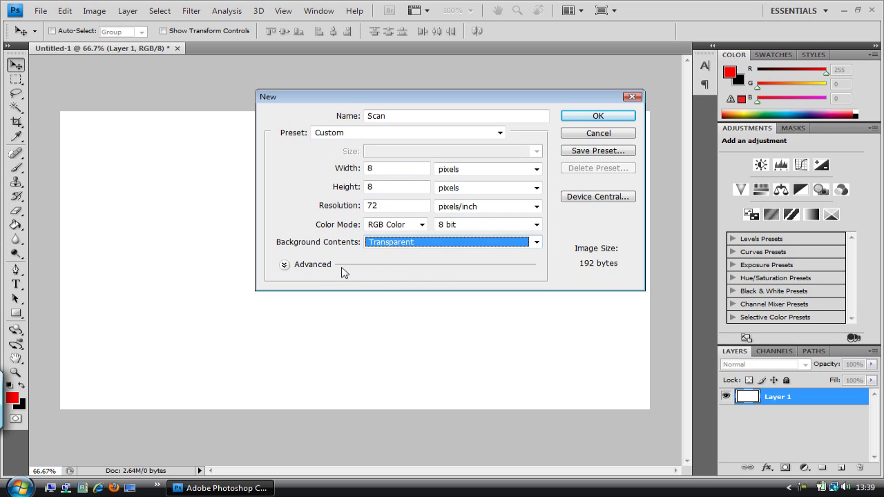
click(284, 264)
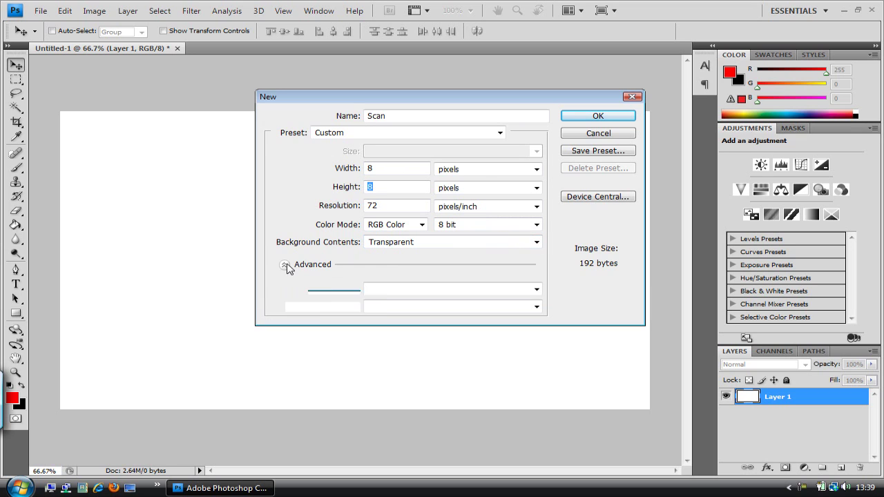
click(607, 116)
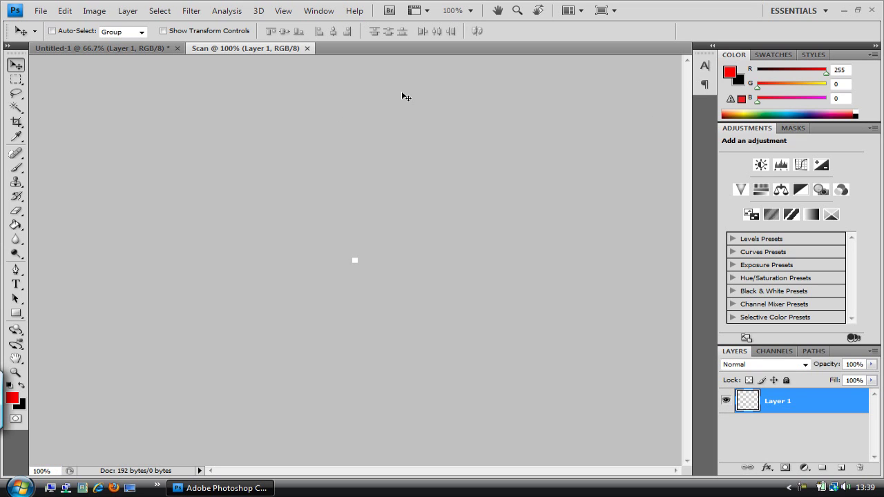
- Use the Pencil tool with a 1-pixel brush to paint a red diagonal from the canvas's upper-left corner to its lower-right corner
click(15, 373)
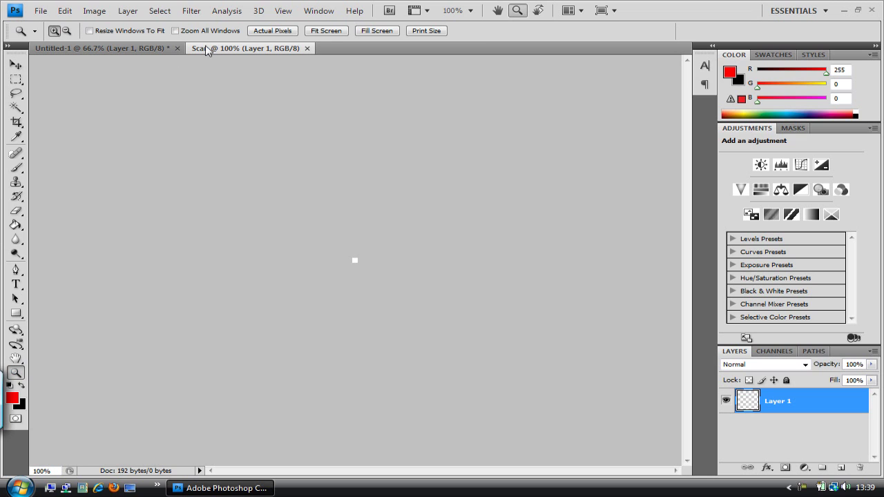
click(274, 32)
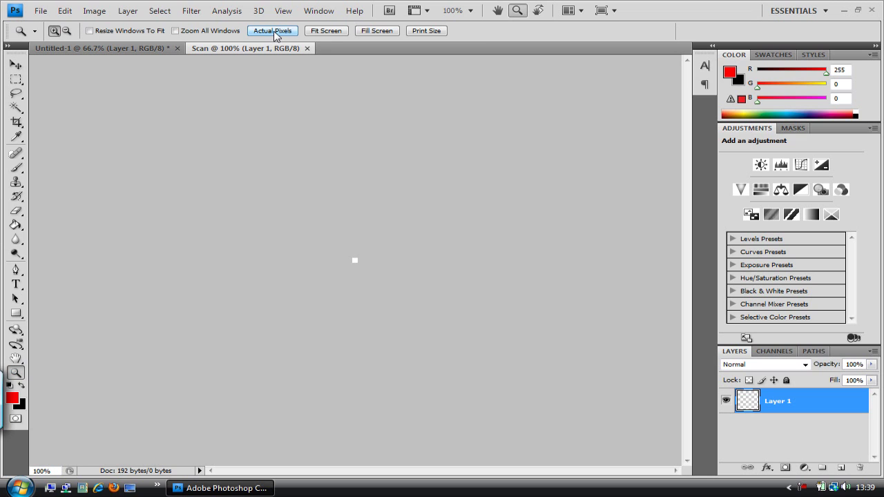
click(326, 31)
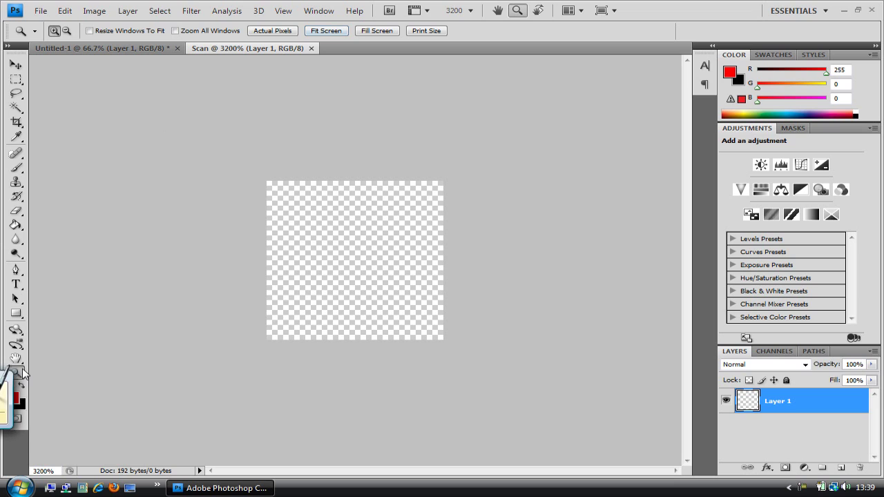
click(16, 64)
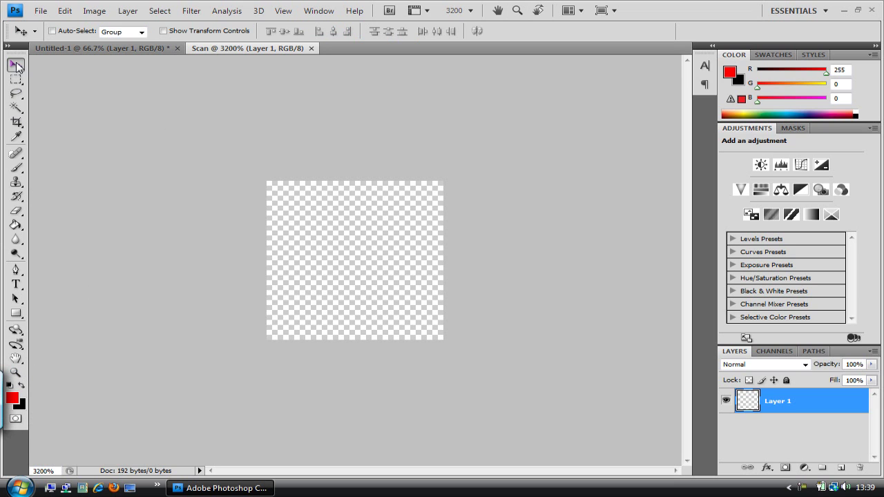
click(16, 168)
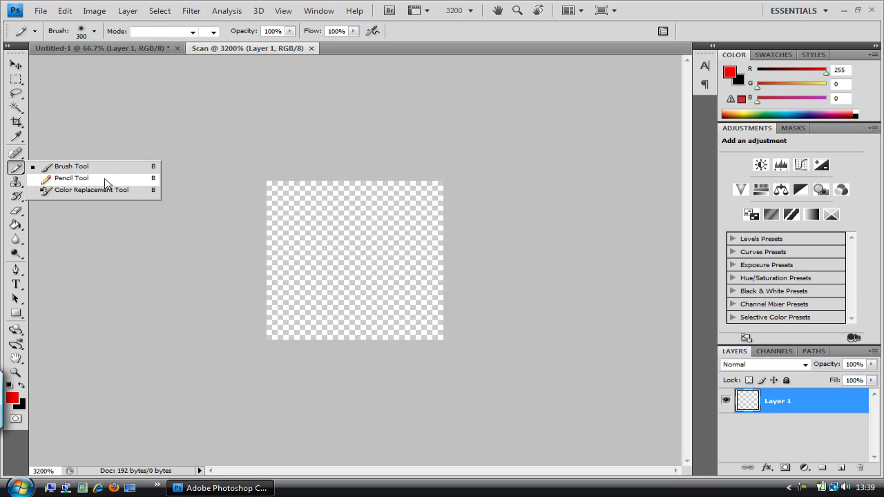
click(104, 181)
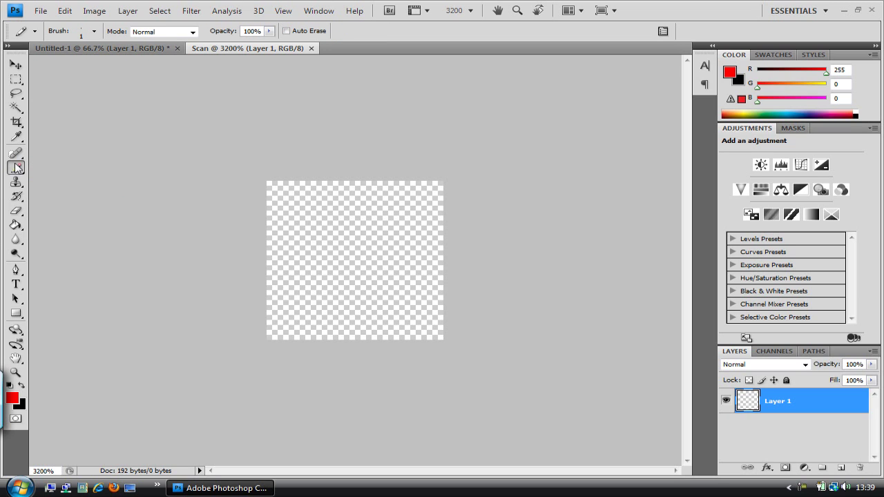
click(95, 32)
click(96, 32)
click(277, 191)
click(299, 212)
click(322, 232)
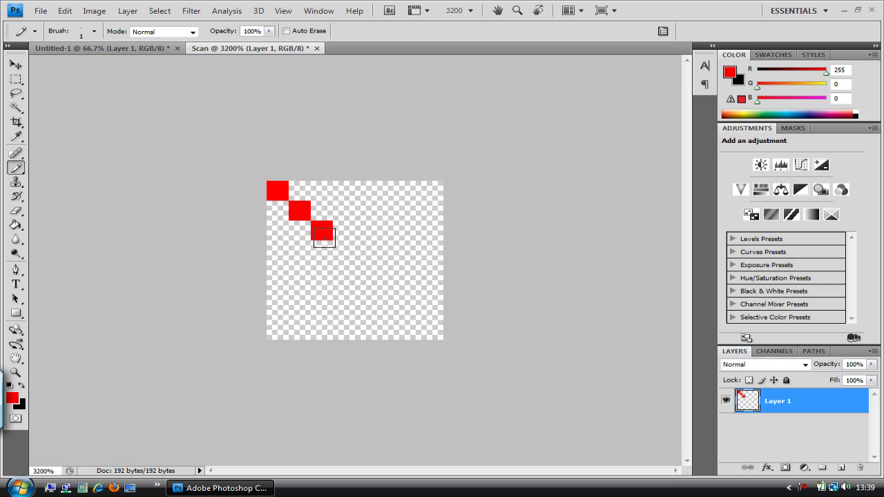
click(344, 251)
click(366, 270)
click(388, 290)
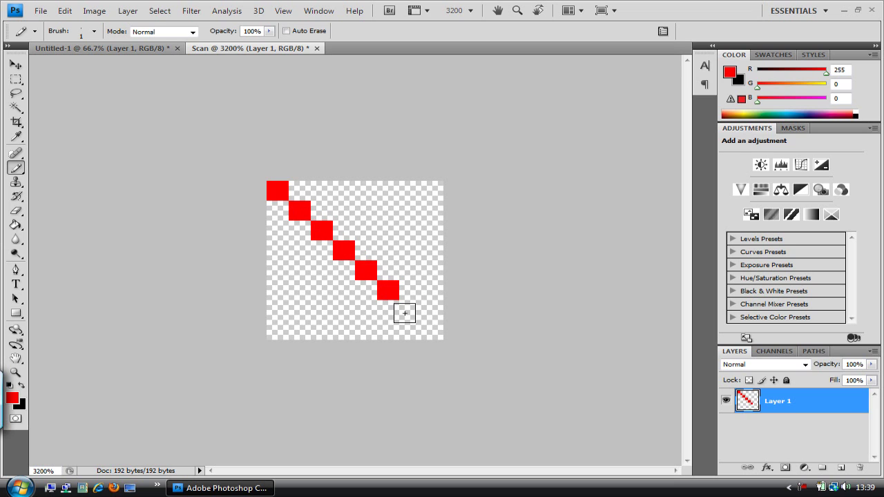
click(410, 310)
click(433, 329)
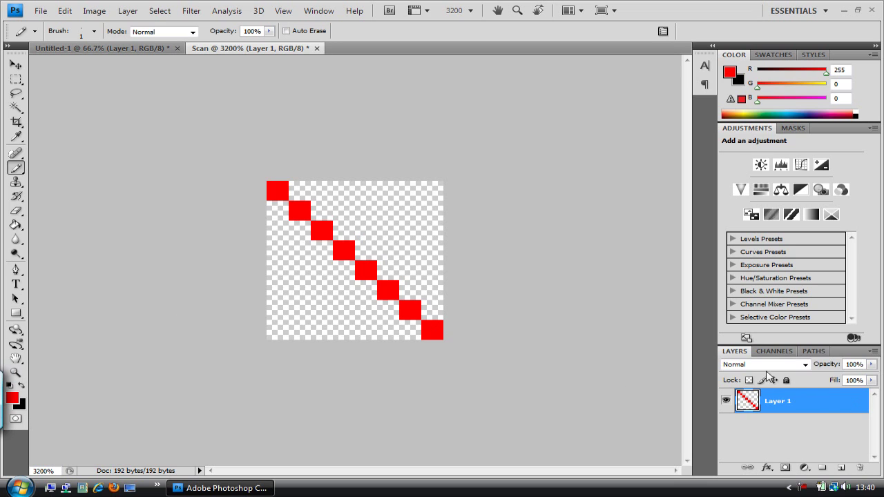
- Try to paint a second red diagonal rising from the canvas's lower-left corner toward its upper-right corner
click(276, 328)
click(299, 311)
click(322, 290)
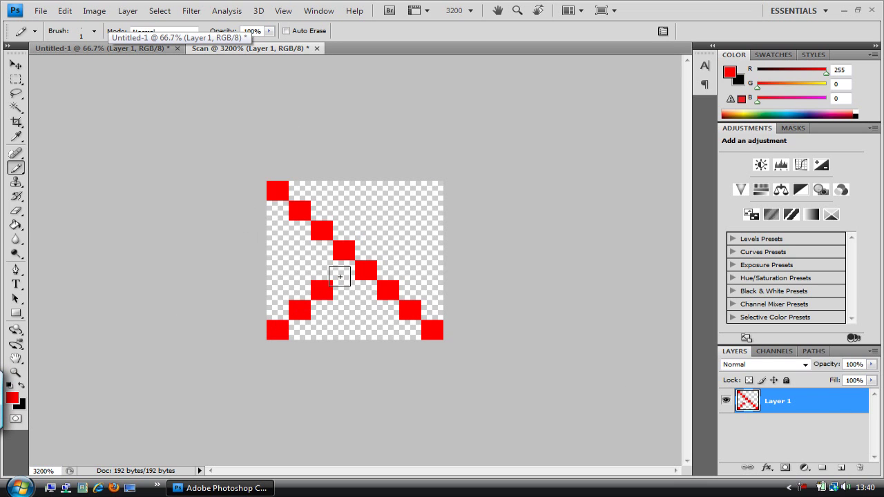
click(343, 271)
click(366, 254)
drag(382, 249, 388, 233)
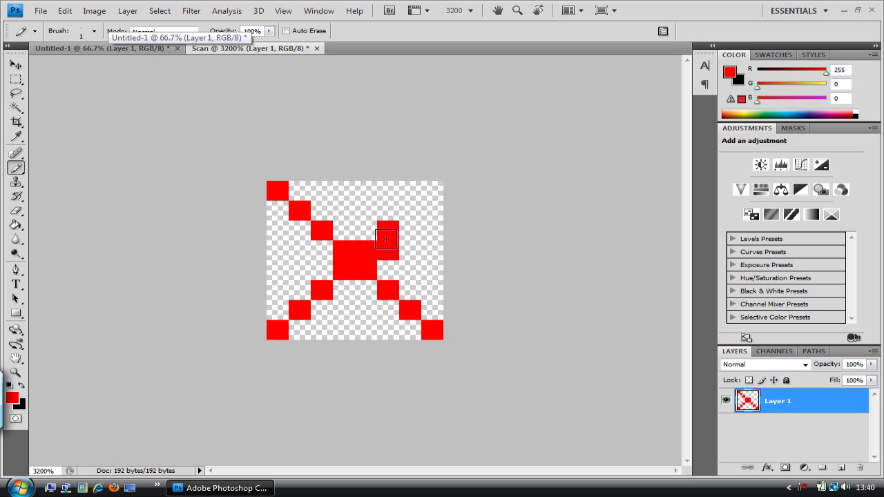
- Undo all pencil strokes of the second diagonal, leaving only the first one
key(ctrl+z)
key(ctrl+z)
key(ctrl+z)
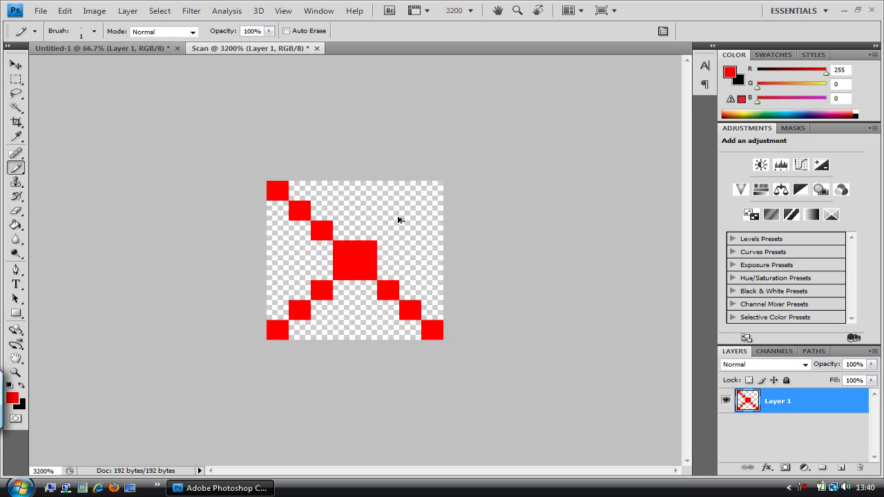
key(ctrl+alt+z)
key(ctrl+alt+z)
key(ctrl+alt+z)
key(ctrl+alt+z)
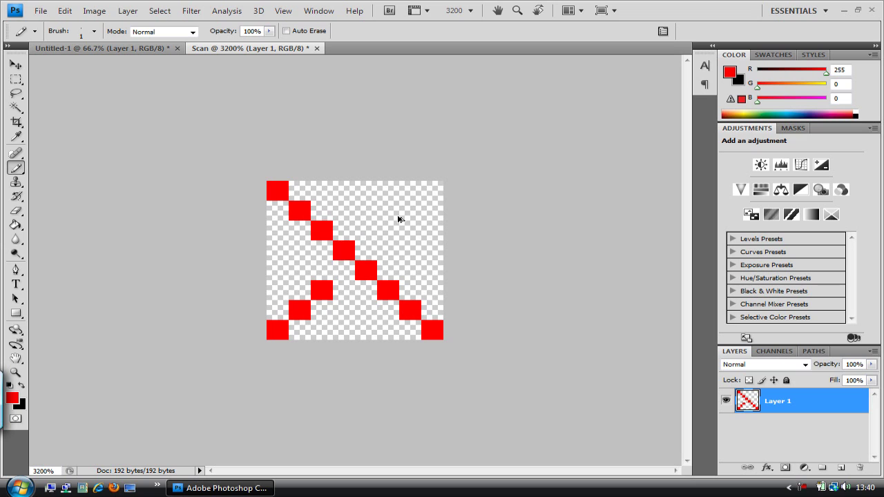
key(ctrl+alt+z)
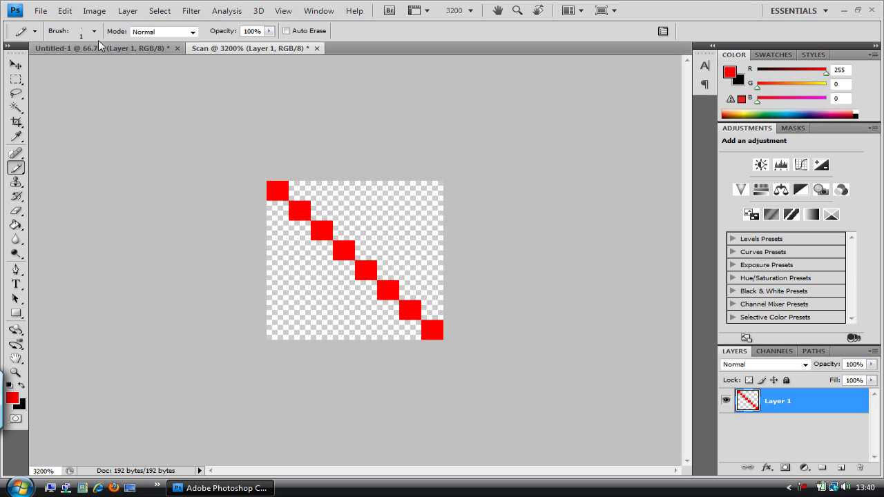
- Define the diagonal artwork as a pattern named "Scan"
click(65, 10)
click(196, 293)
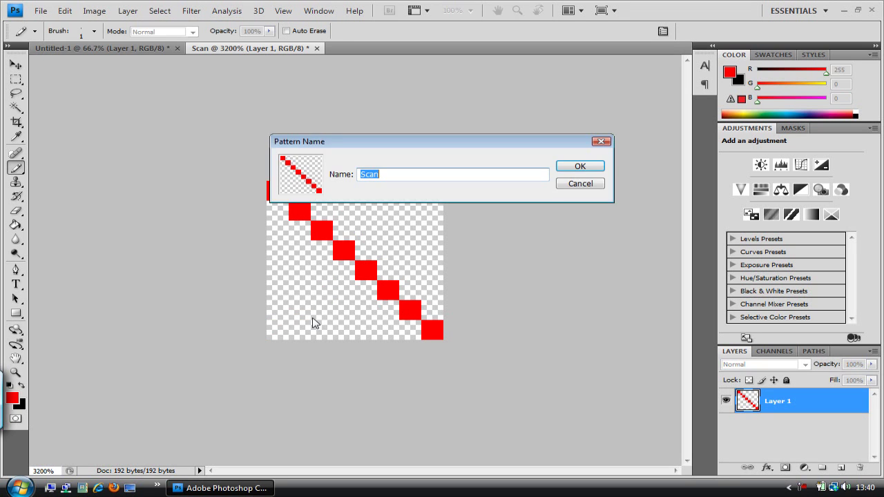
click(357, 175)
key(Return)
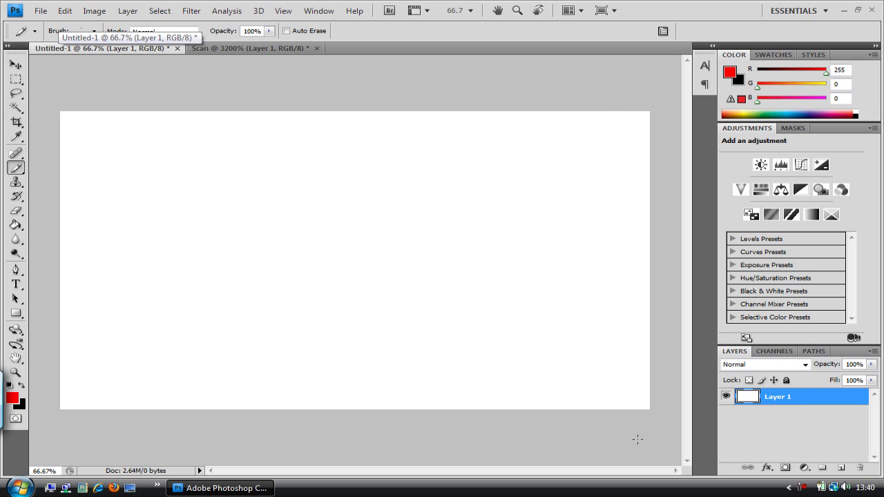
- Try the red diagonal pattern as a Pattern Overlay on Layer 1, with its scale raised to 165%
double_click(799, 406)
click(359, 271)
click(523, 173)
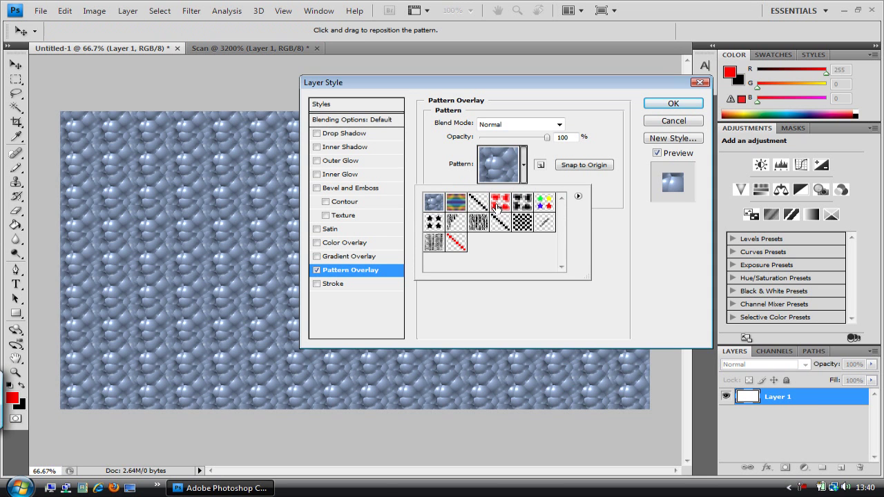
click(456, 242)
click(627, 233)
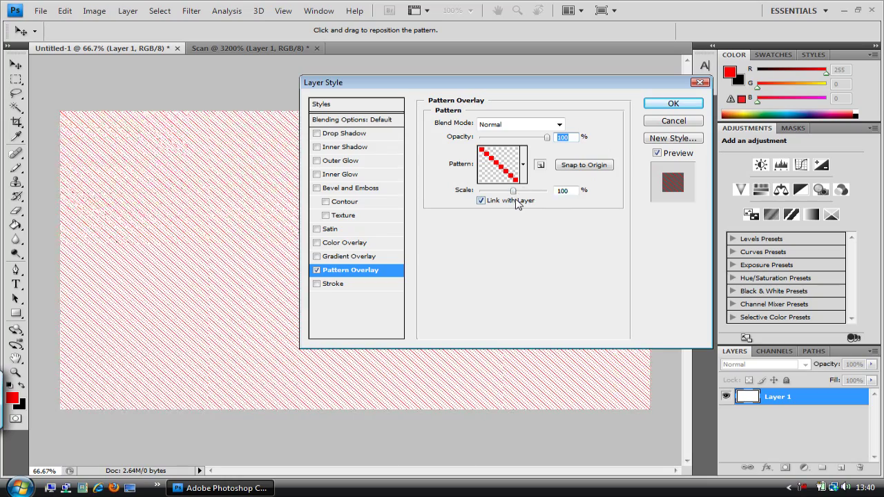
drag(513, 191, 514, 192)
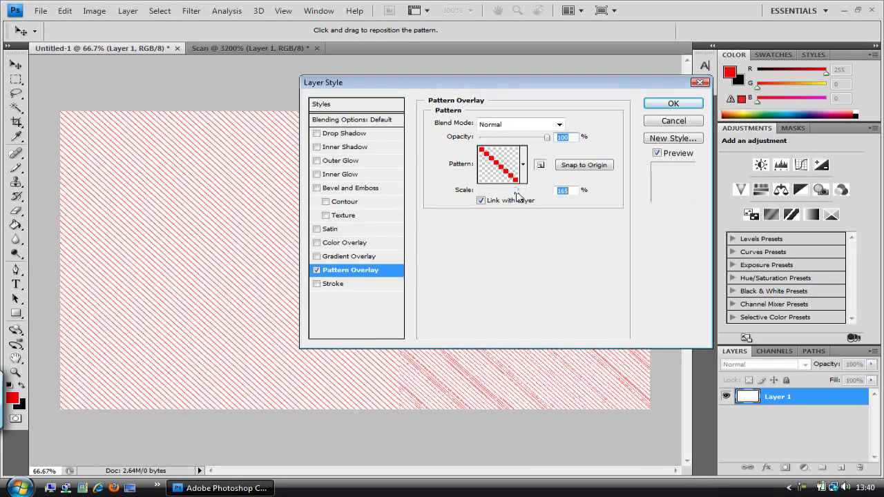
drag(386, 83, 518, 165)
- Try the black diagonal pattern in the overlay instead of the red one, scaled up to 239%
click(639, 241)
click(641, 245)
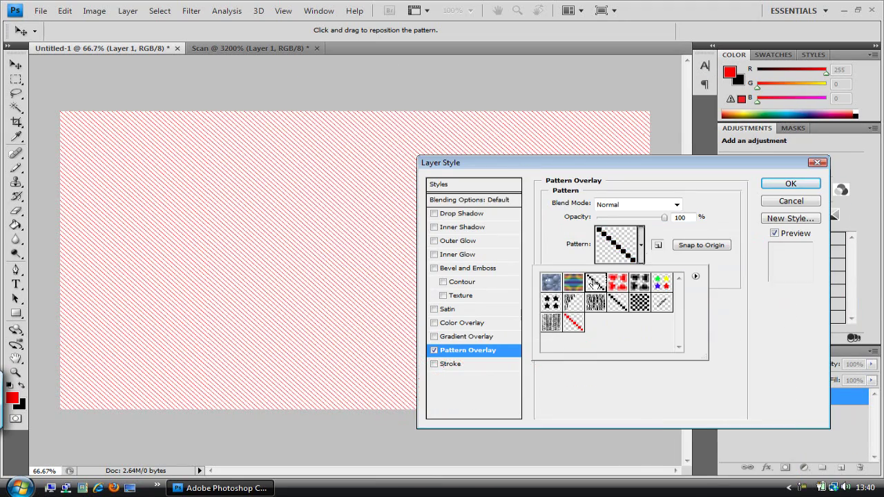
click(758, 325)
drag(632, 270, 636, 268)
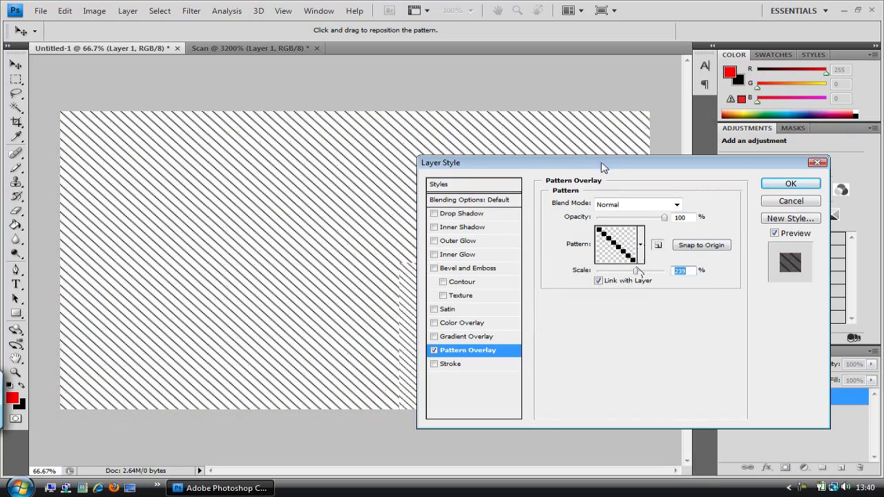
drag(611, 171, 477, 138)
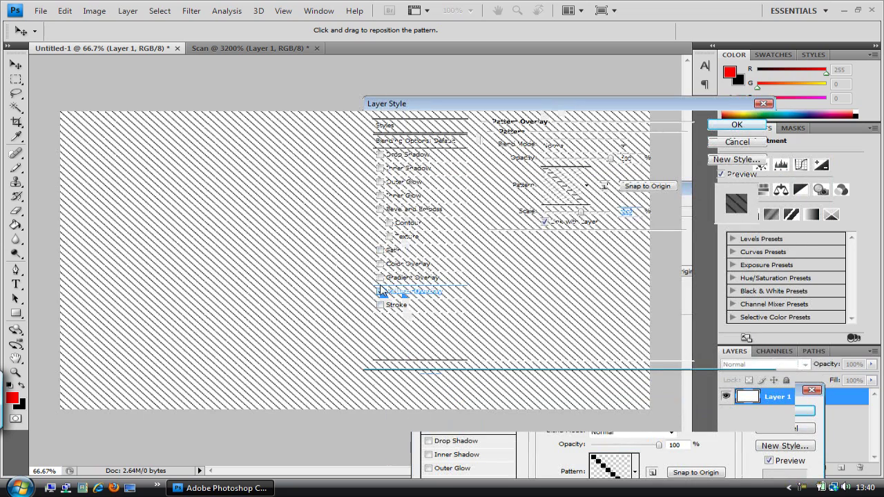
- Try the black lettering pattern in the overlay, scaled up to 480%, and discard the layer style changes
click(586, 187)
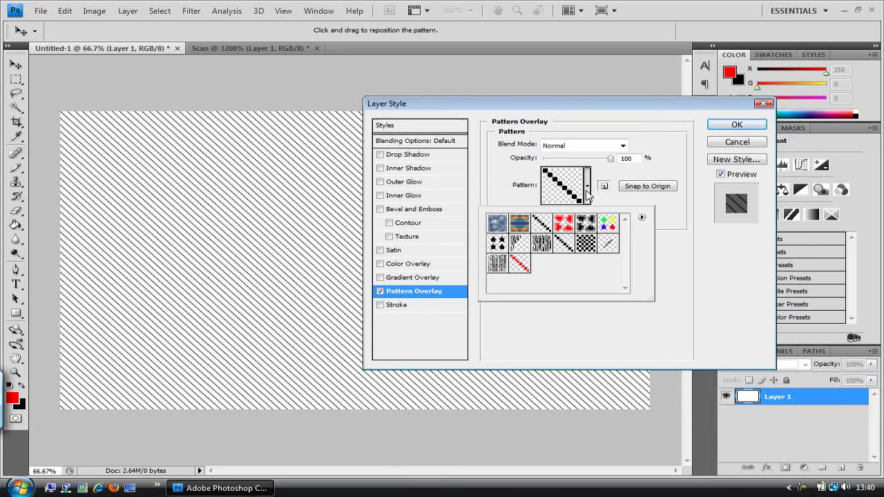
click(497, 263)
click(669, 291)
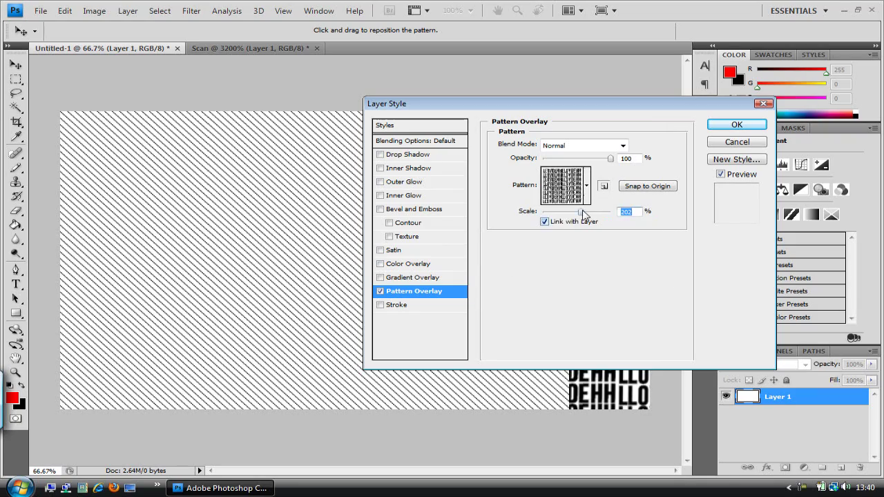
click(586, 186)
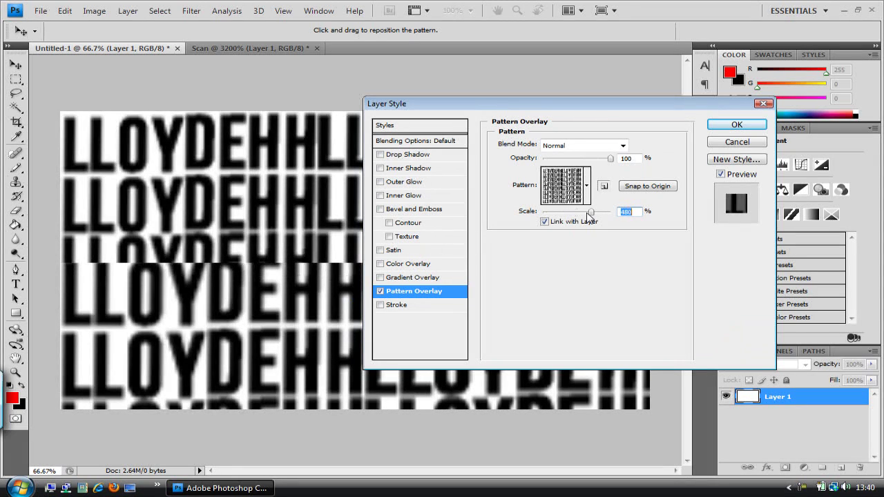
click(722, 140)
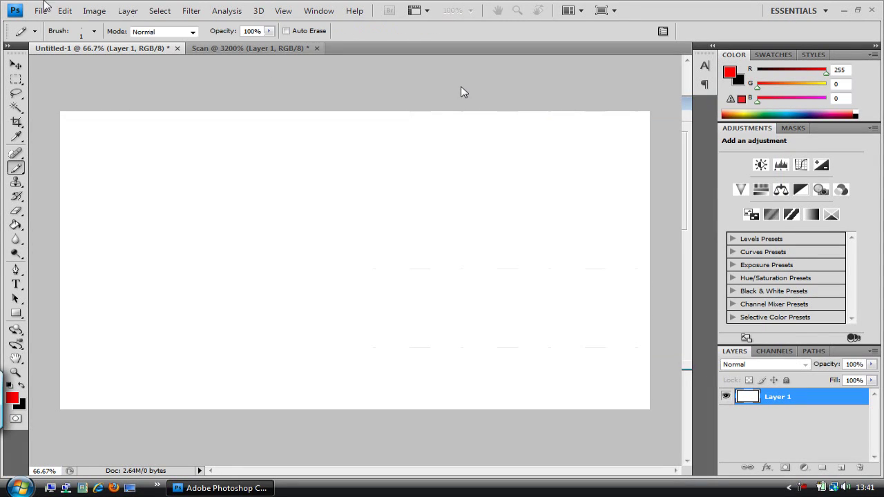
- Create a new transparent RGB document of 80 by 80 pixels at 72 pixels/inch
click(41, 10)
click(52, 26)
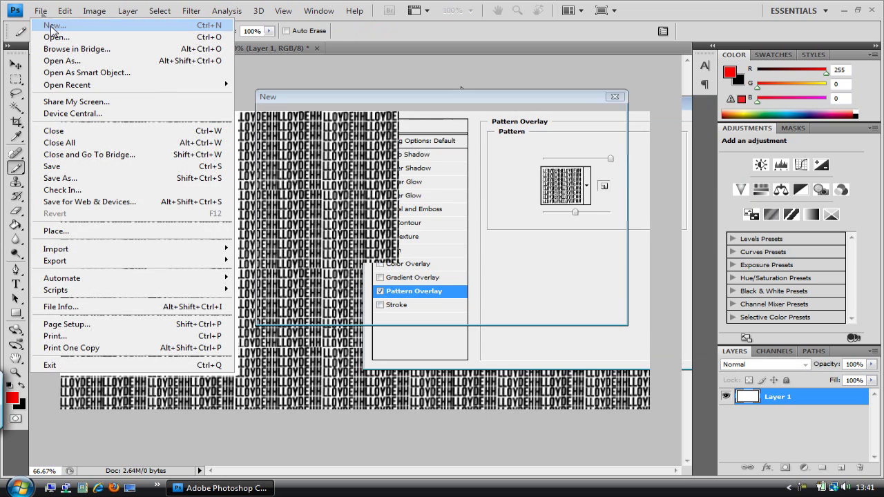
click(403, 168)
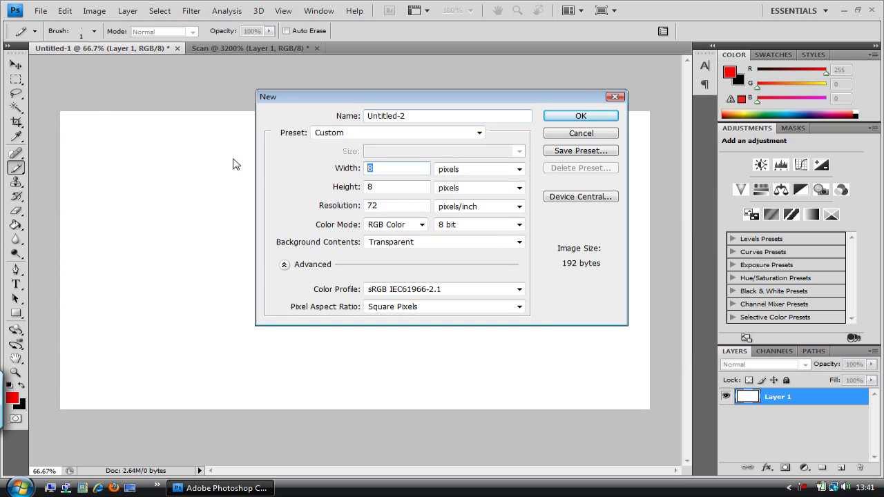
text(1)
key(BackSpace)
text(80)
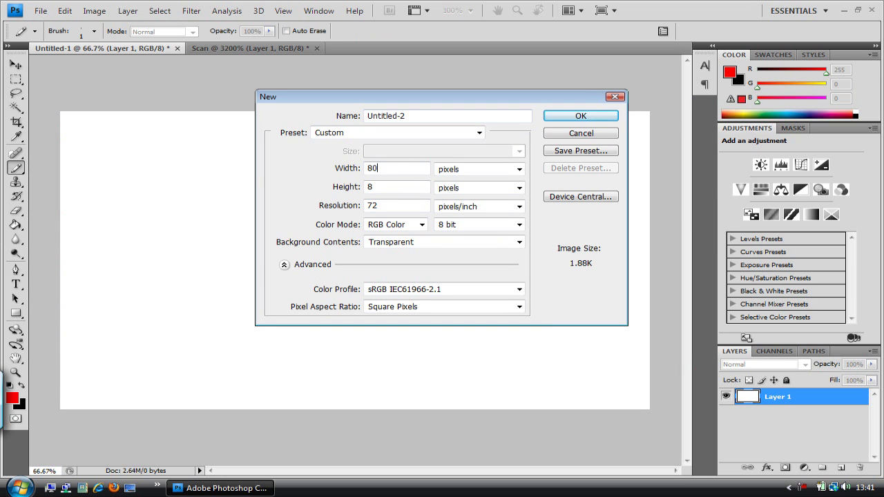
text(80)
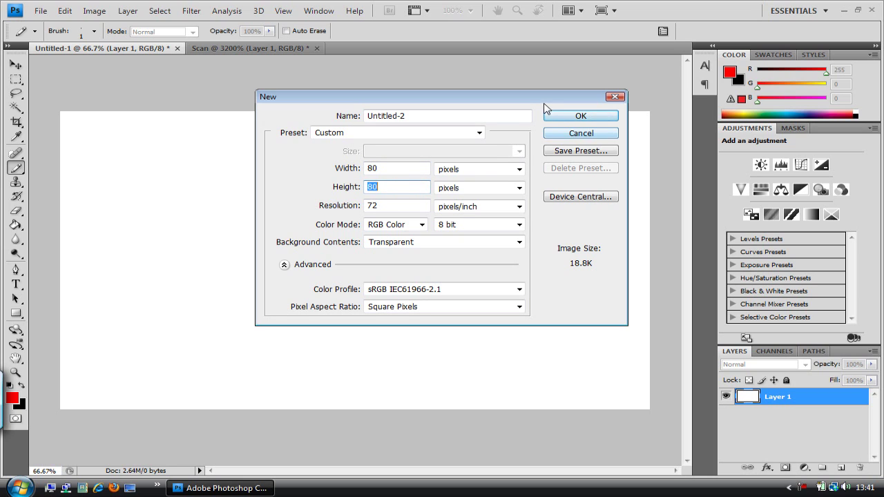
click(553, 115)
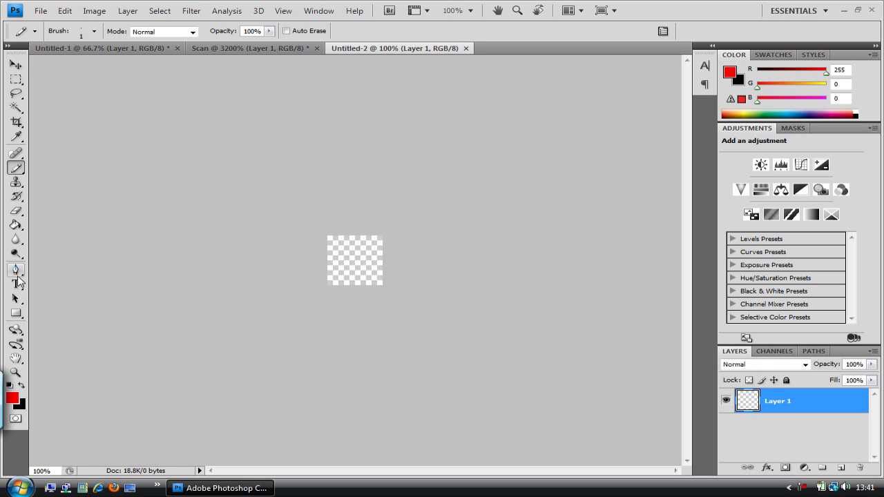
- Fit the new canvas to the screen and start a text line on it with "DHSD" at 19.01 pt
click(15, 373)
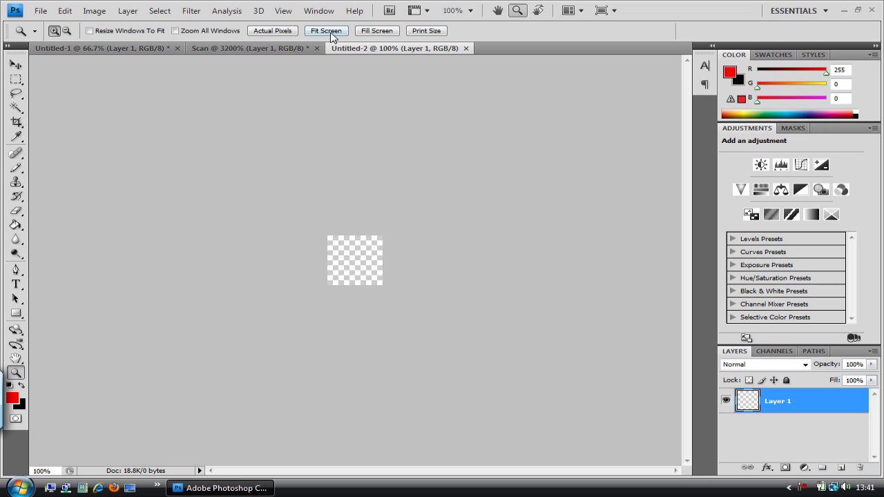
click(326, 30)
click(19, 285)
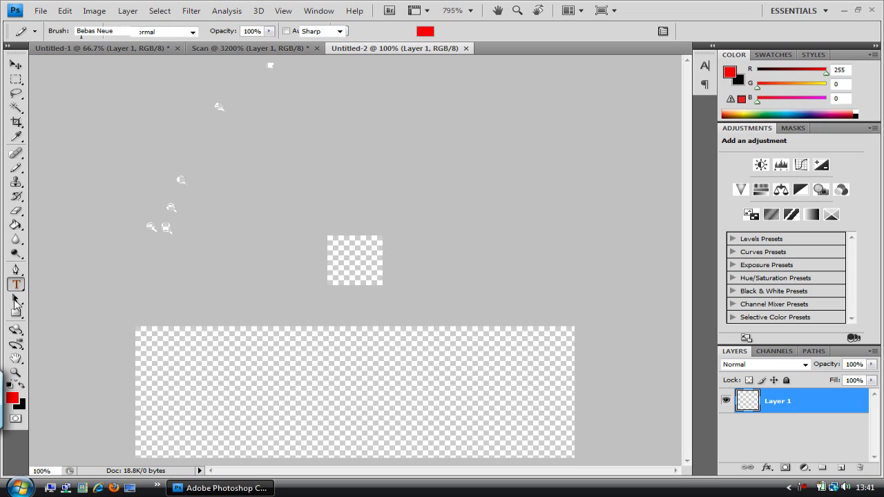
click(148, 215)
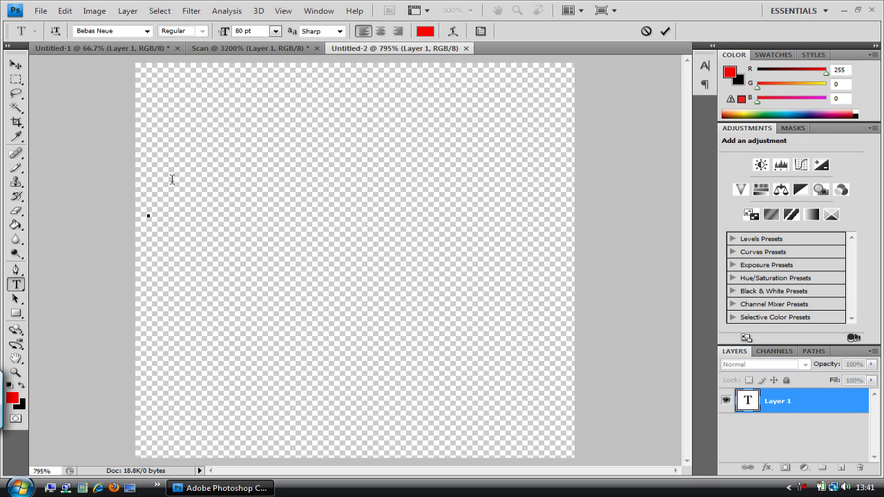
drag(220, 40, 138, 40)
drag(218, 35, 230, 36)
text(DHSD)
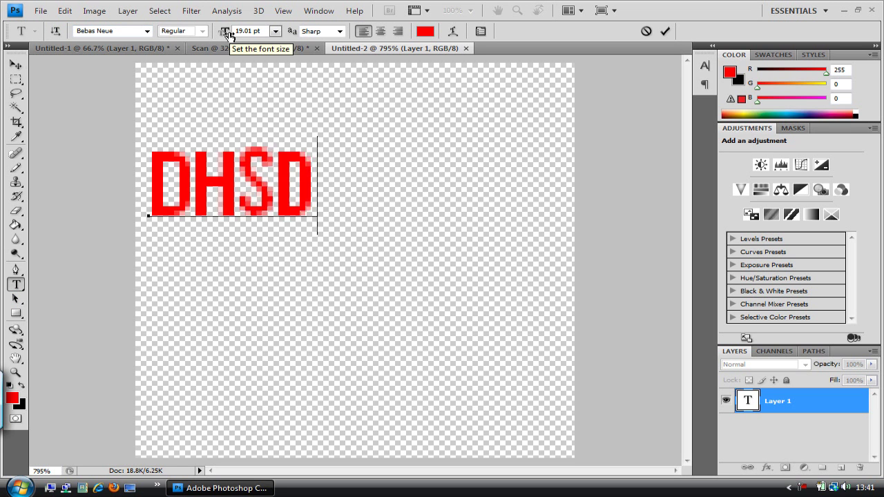
- Replace the text with "SKADA" at a font size of 17.01 pt
key(BackSpace)
key(BackSpace)
key(BackSpace)
key(BackSpace)
drag(228, 35, 222, 35)
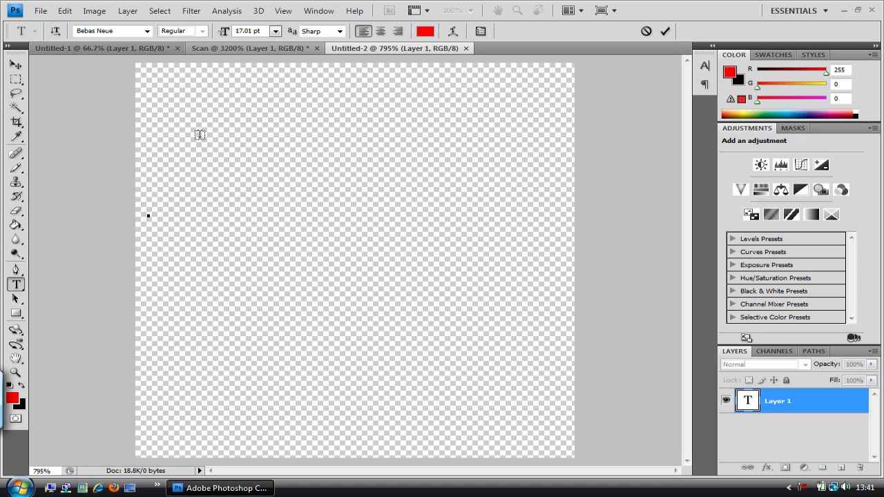
text(SKADA)
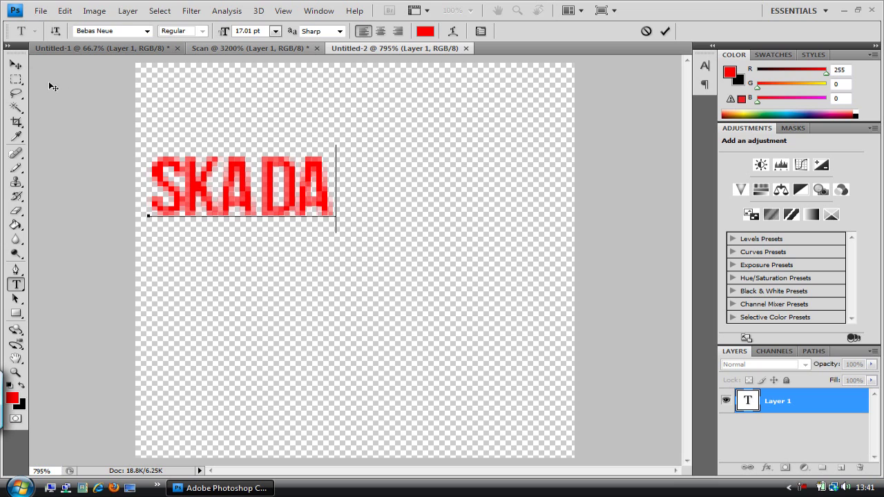
- Move the SKADA text into the canvas's upper-left corner, about one pixel from both edges
click(15, 65)
drag(240, 180, 214, 94)
key(Right)
key(Down)
key(Down)
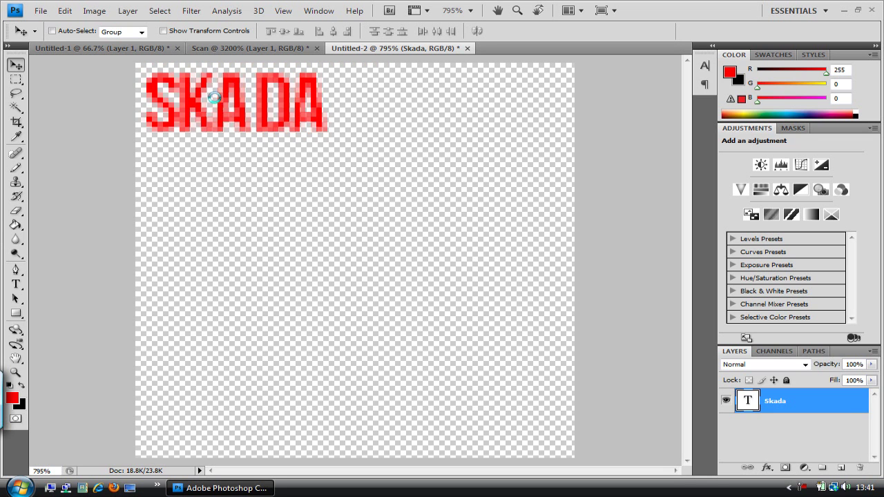
key(Left)
key(Up)
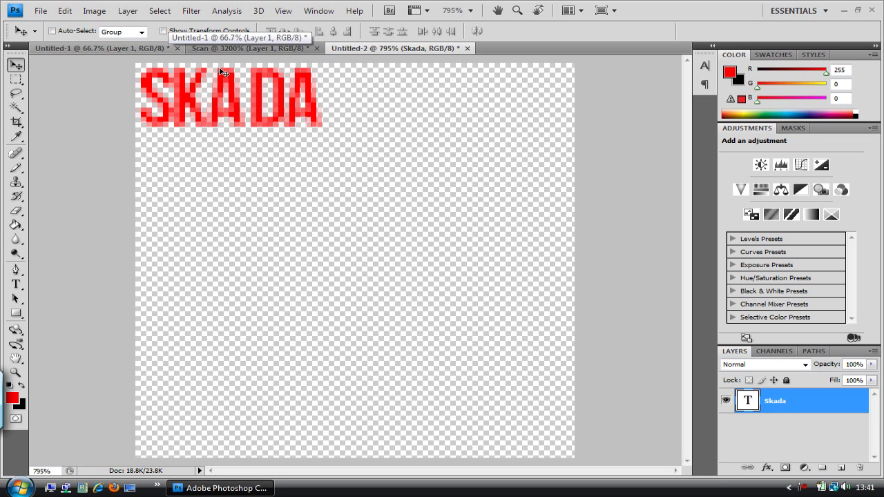
- Duplicate the SKADA text layer seven times within the same document
right_click(806, 408)
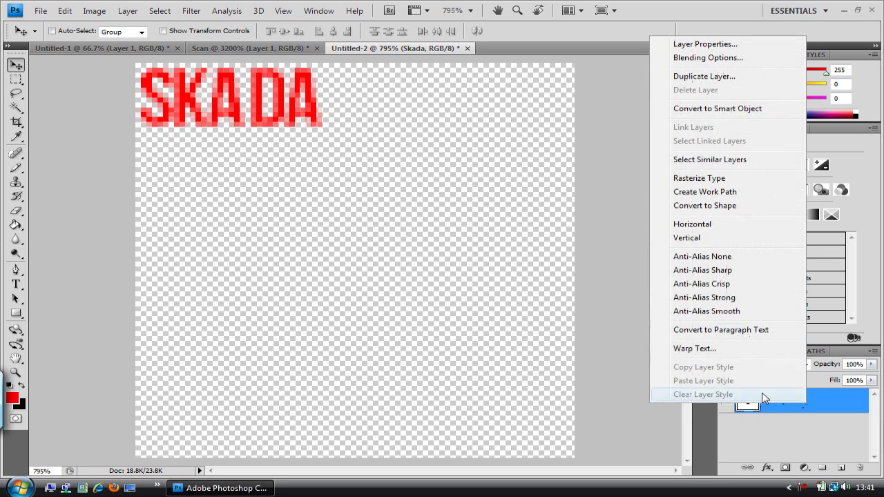
click(692, 77)
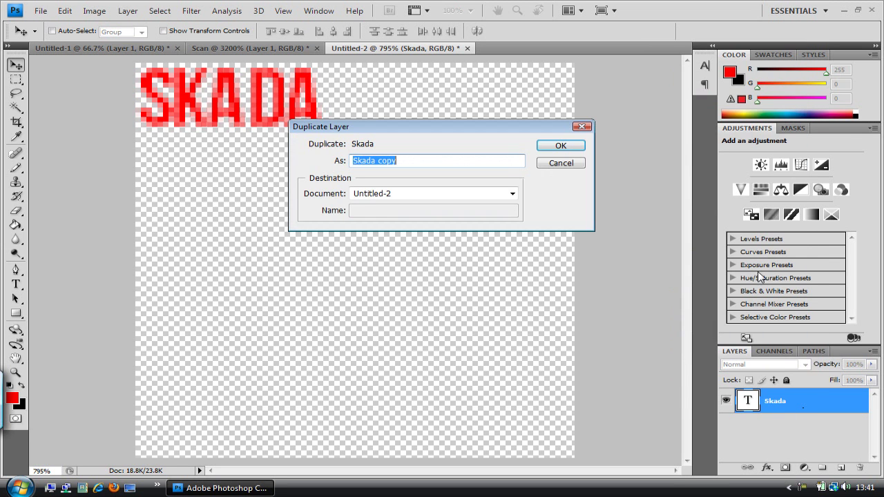
key(Return)
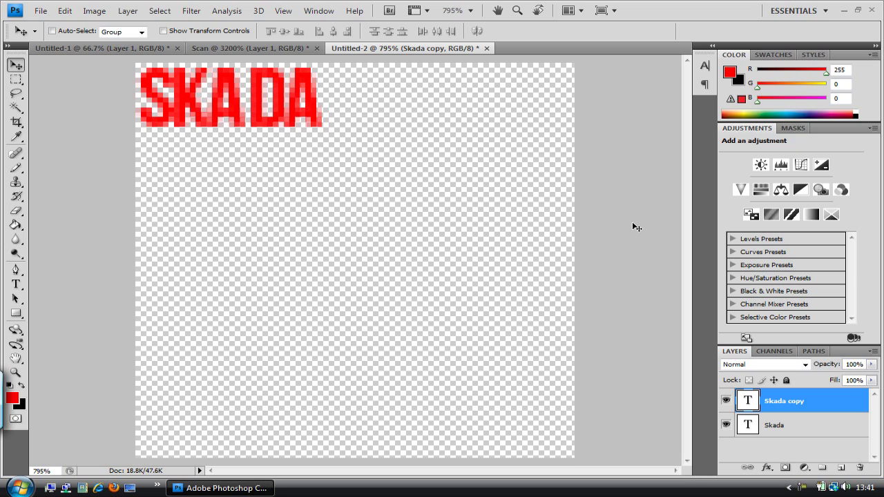
key(ctrl+j)
key(ctrl+j)
key(ctrl+j)
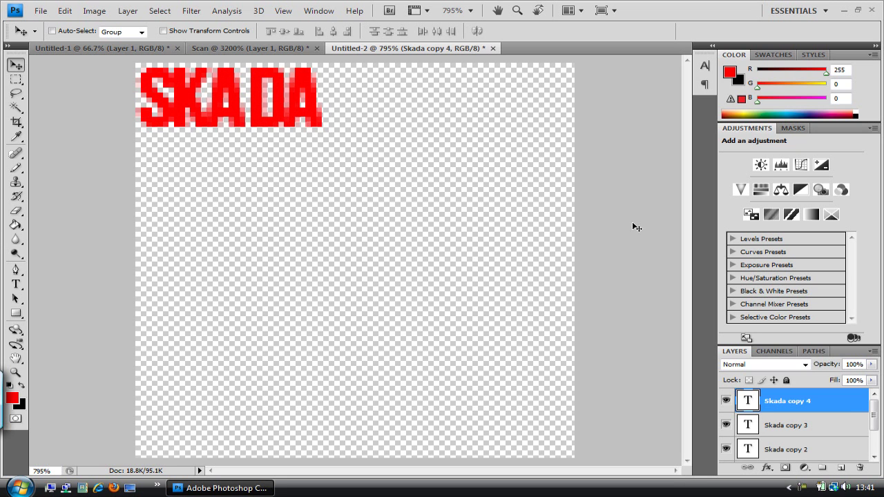
key(ctrl+j)
key(ctrl+j)
key(ctrl+j)
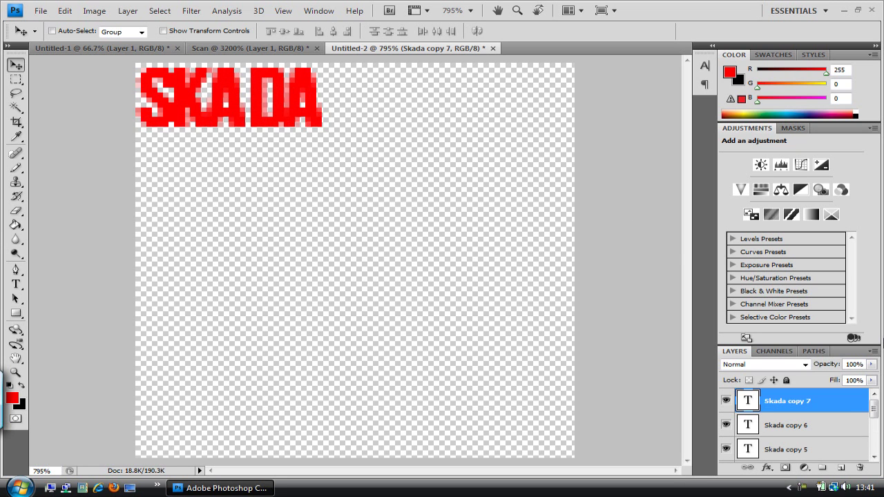
- Move the Skada copy layer to a second row at the canvas's right edge
drag(874, 409, 874, 459)
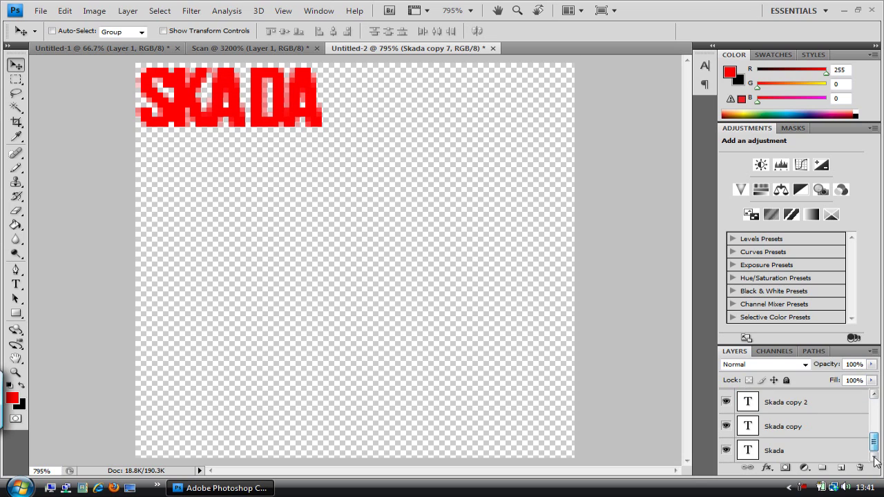
click(825, 425)
drag(236, 109, 235, 170)
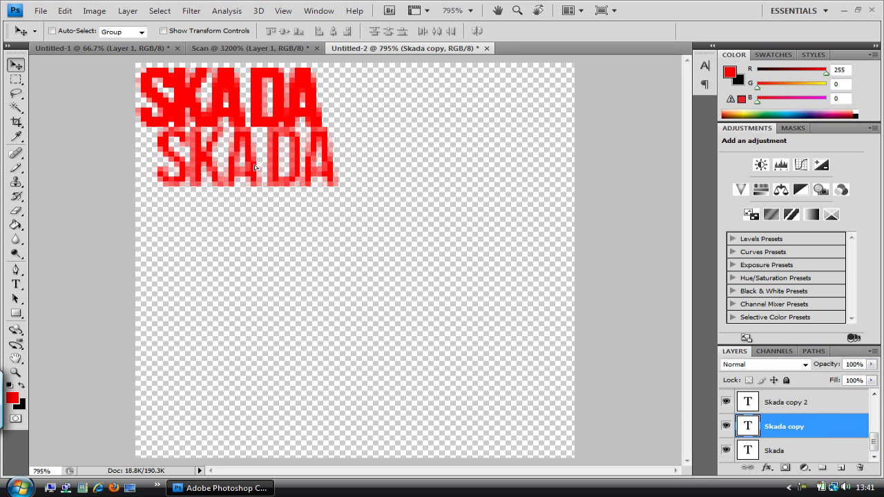
key(Down)
key(Down)
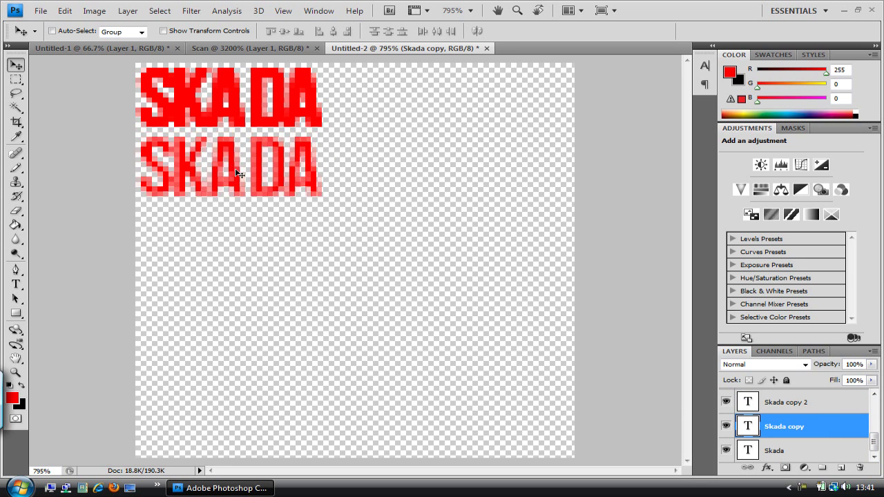
key(Right)
key(Right)
key(Right)
drag(236, 169, 446, 167)
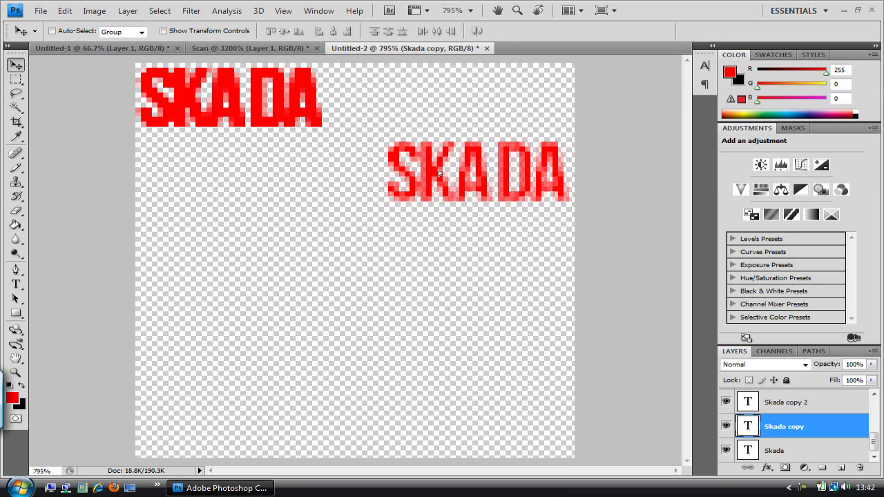
- Place the Skada copy 2 layer as a third row at the canvas's left edge, below the first text
click(799, 400)
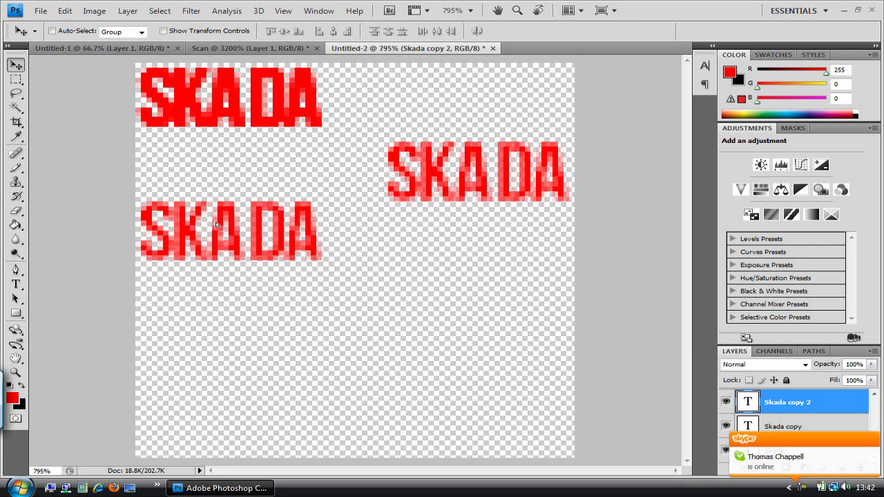
drag(215, 227, 216, 232)
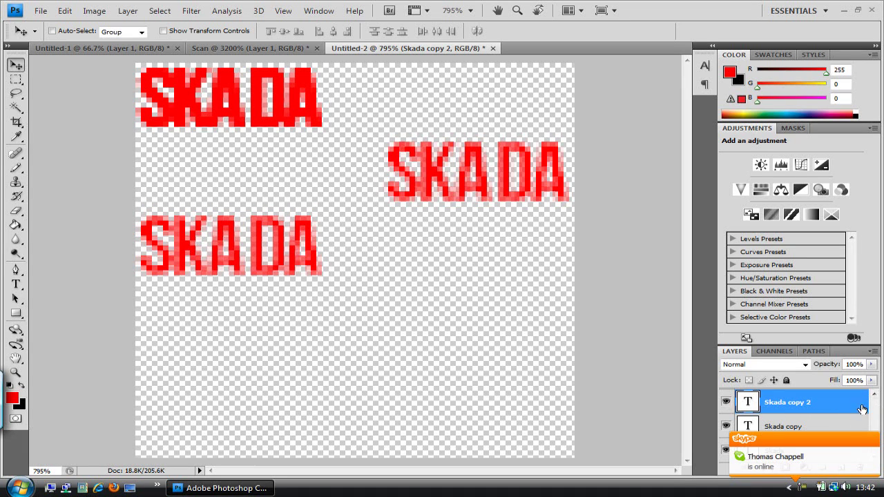
- Place the Skada copy 3 layer as a fourth row at the canvas's right edge and Skada copy 4 as a fifth row at its left edge
key(ctrl+j)
key(ctrl+j)
click(816, 426)
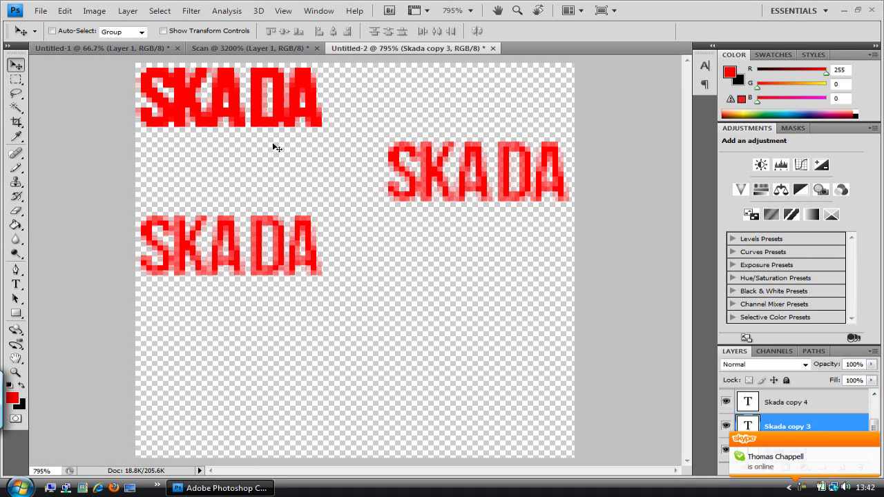
drag(231, 216, 475, 298)
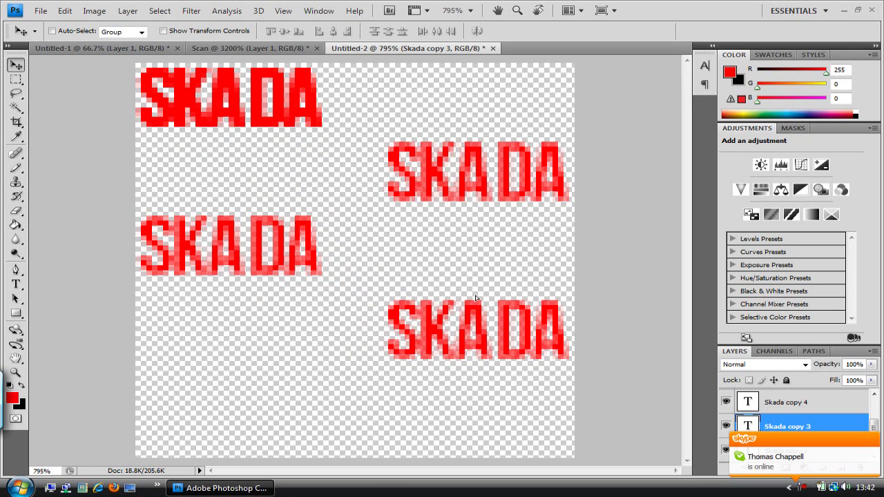
click(797, 401)
drag(266, 241, 266, 385)
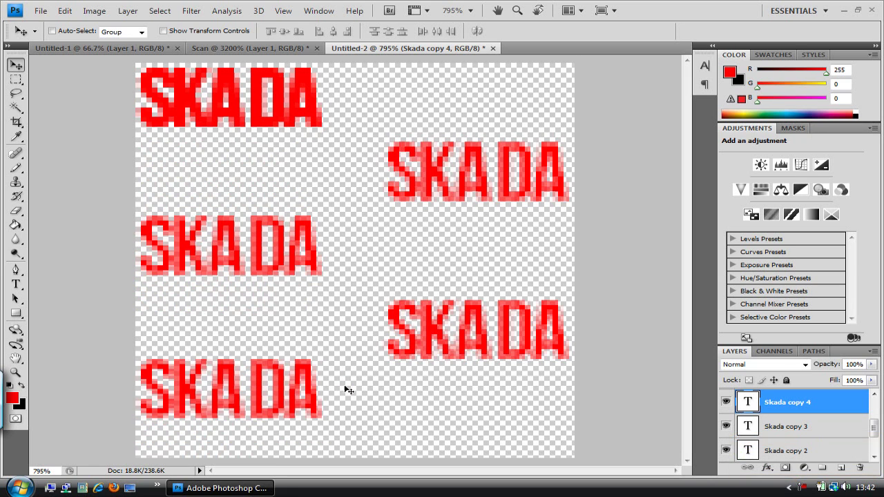
- Move the Skada copy 5 layer to the canvas's bottom-right corner as the sixth row
mouse_move(870, 432)
mouse_down()
mouse_move(871, 442)
mouse_move(872, 420)
mouse_up()
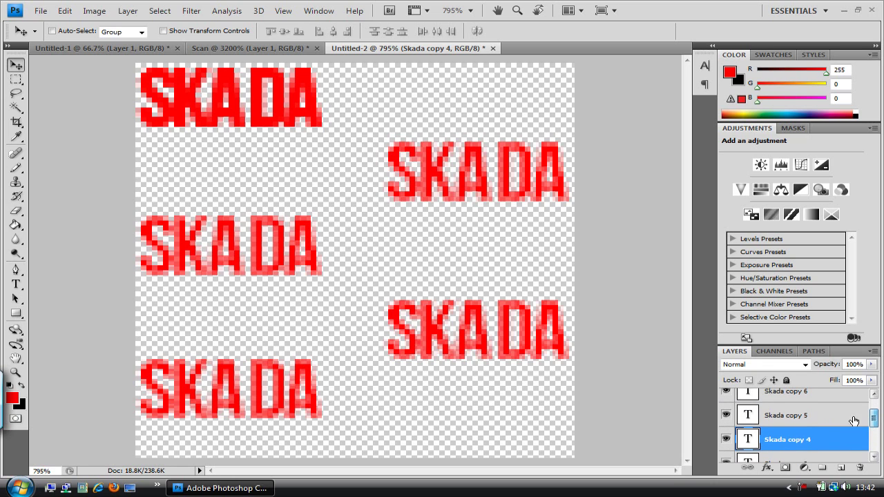
click(801, 412)
drag(283, 221, 462, 431)
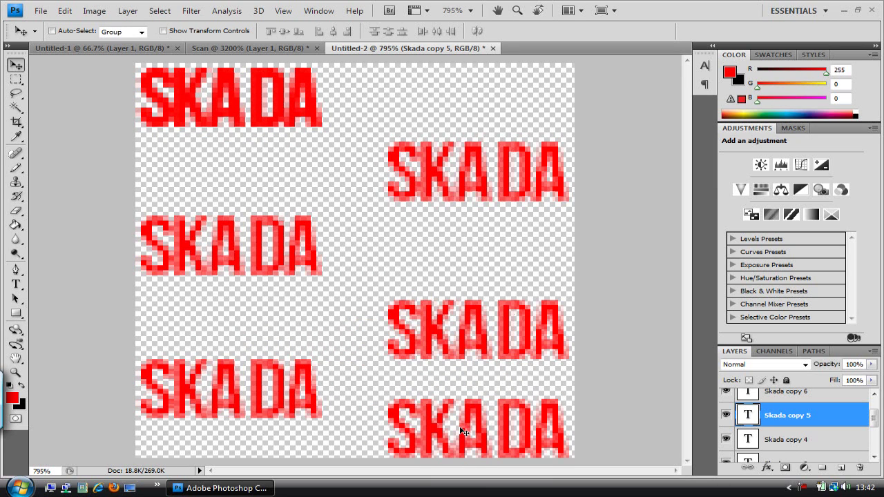
- Delete the two unused SKADA text duplicates above the Skada copy 5 layer
click(797, 396)
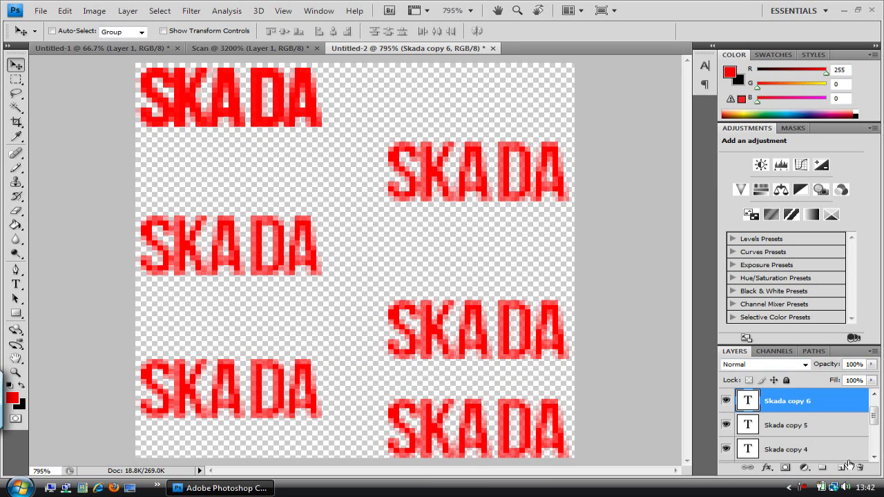
key(Delete)
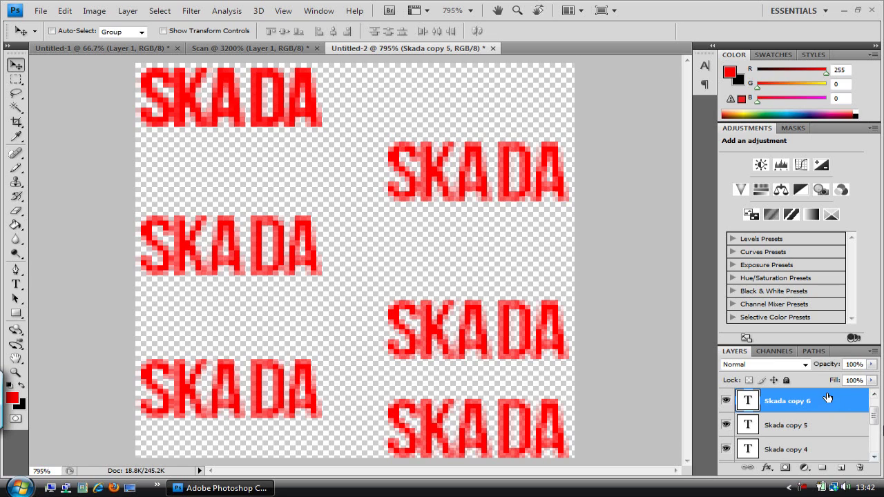
click(874, 394)
click(822, 399)
key(Delete)
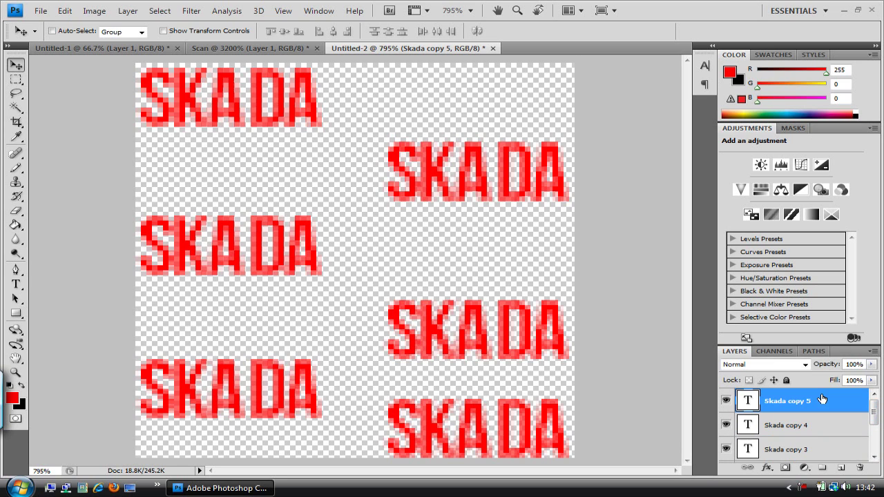
- Nudge the Skada copy layer in the second row up one pixel
scroll(821, 400, down, 3)
click(831, 428)
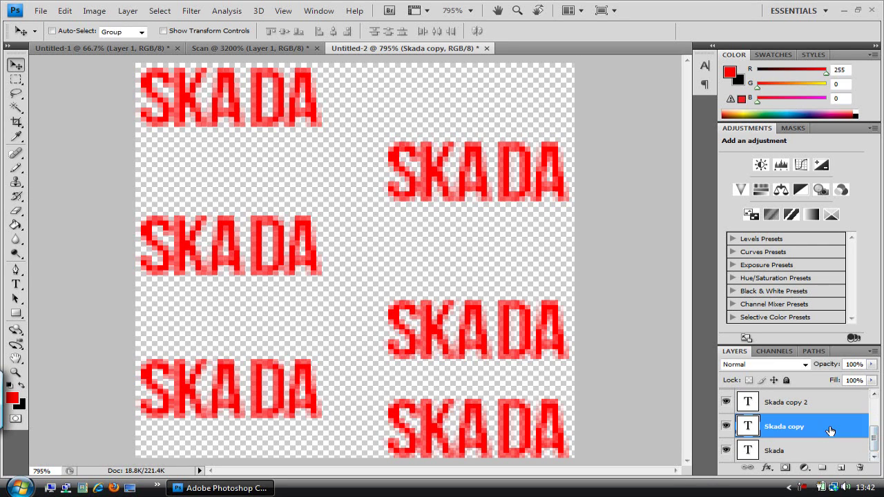
key(Right)
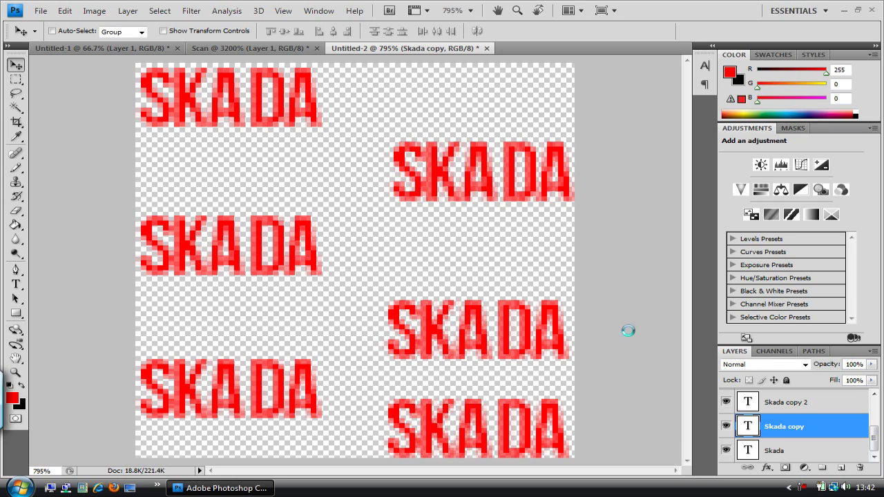
key(Left)
key(Up)
- Nudge the Skada copy 2, Skada copy 3 and Skada copy 4 layers up one pixel each
click(798, 411)
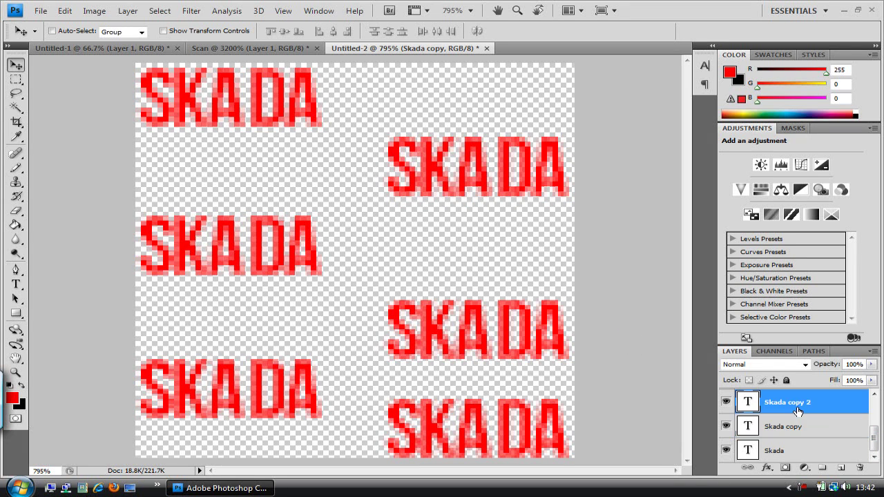
key(Up)
drag(873, 439, 873, 431)
click(820, 399)
key(Up)
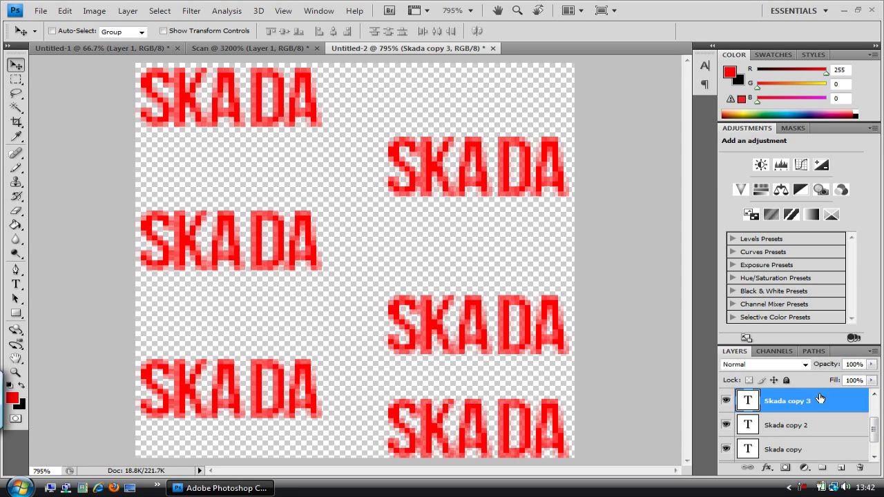
scroll(876, 429, up, 1)
click(821, 405)
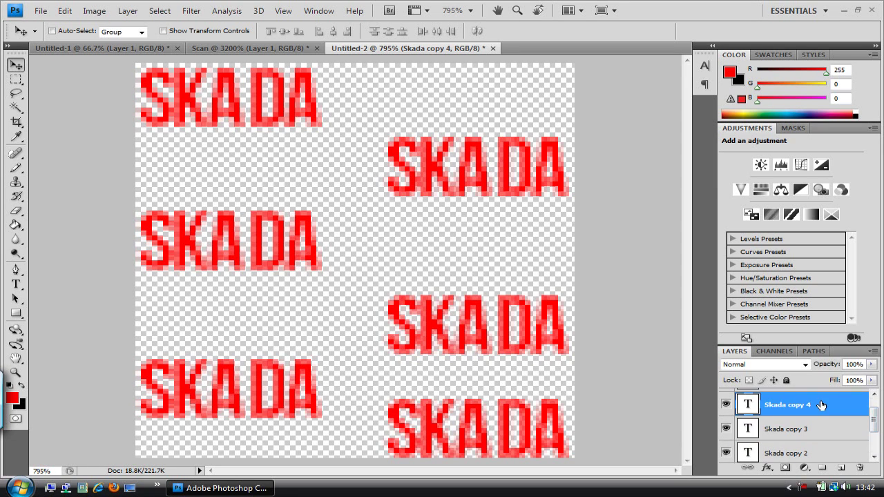
key(Up)
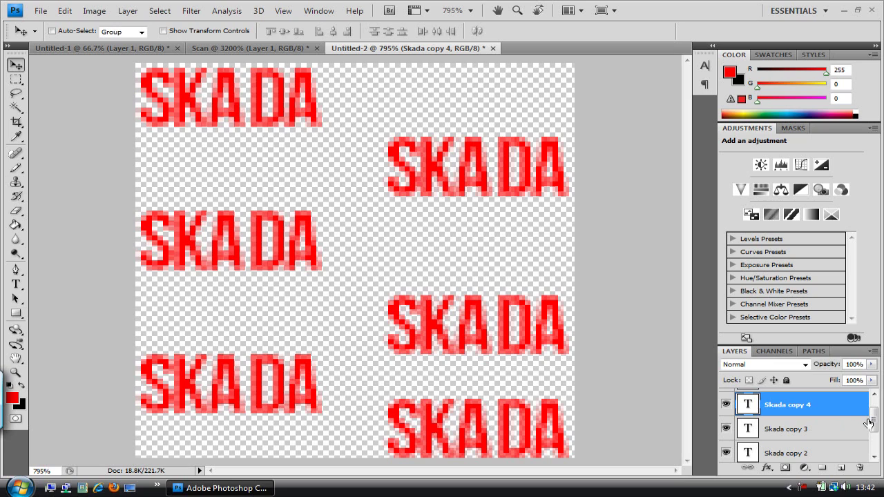
scroll(869, 423, up, 2)
click(823, 402)
key(Up)
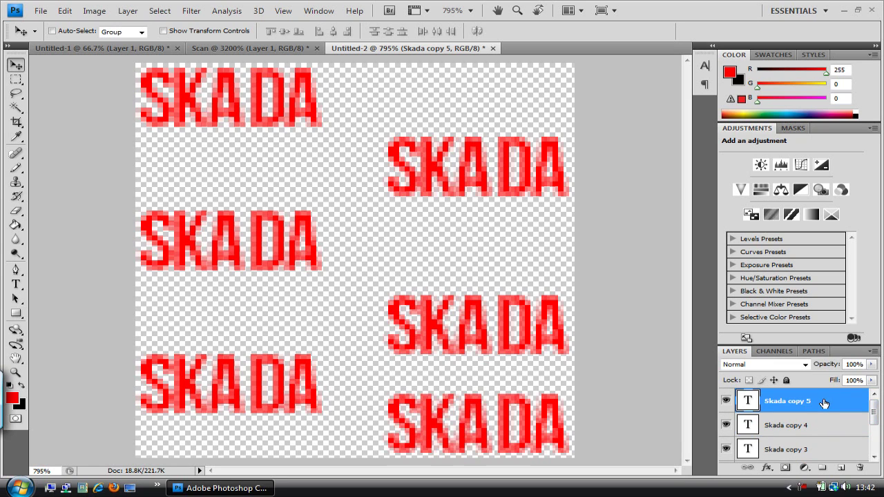
key(Down)
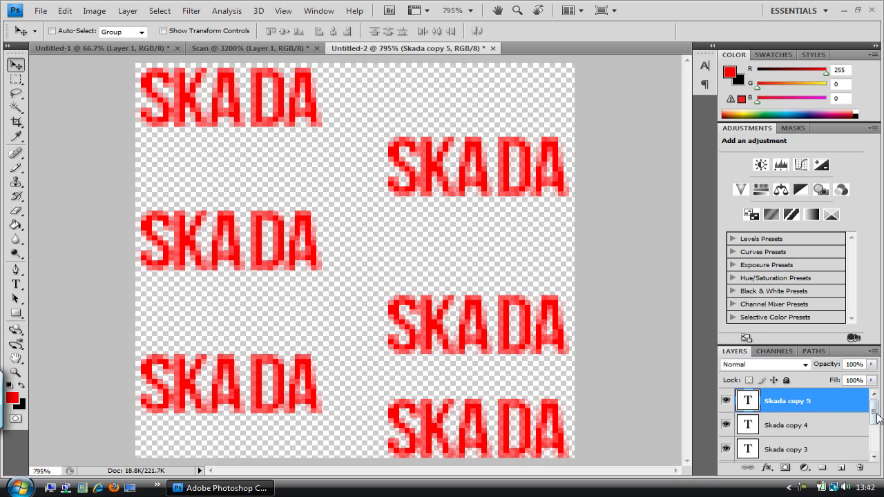
- Nudge the Skada copy and Skada copy 2 layers up one more pixel each to even out the row spacing
scroll(818, 423, down, 3)
click(808, 428)
key(Up)
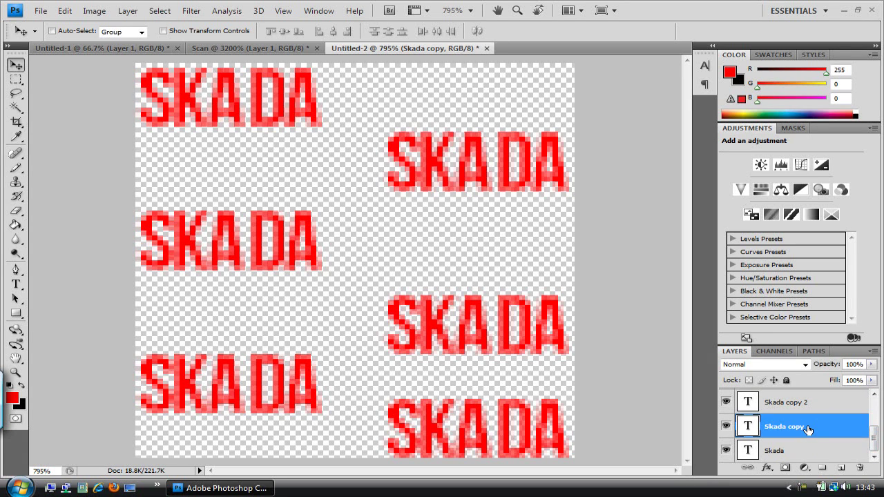
click(834, 409)
key(Up)
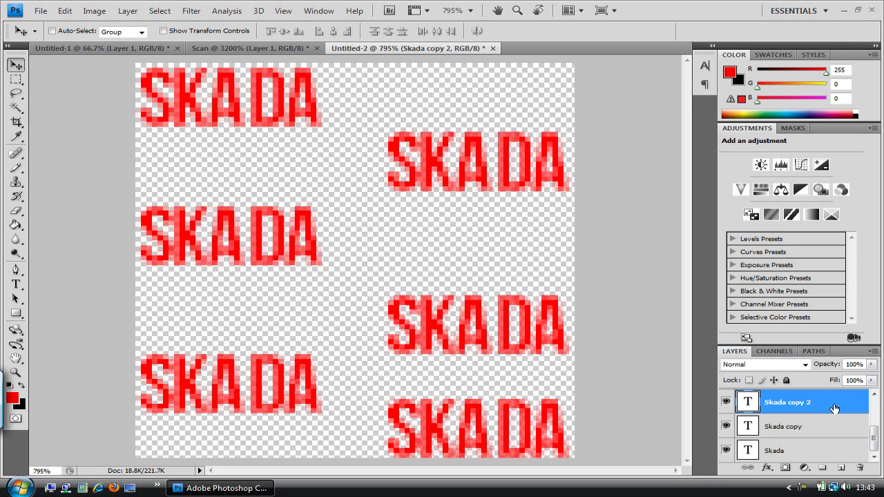
- Nudge the Skada copy 3 layer up two more pixels and select the Skada copy 4 layer
scroll(850, 414, up, 1)
click(824, 405)
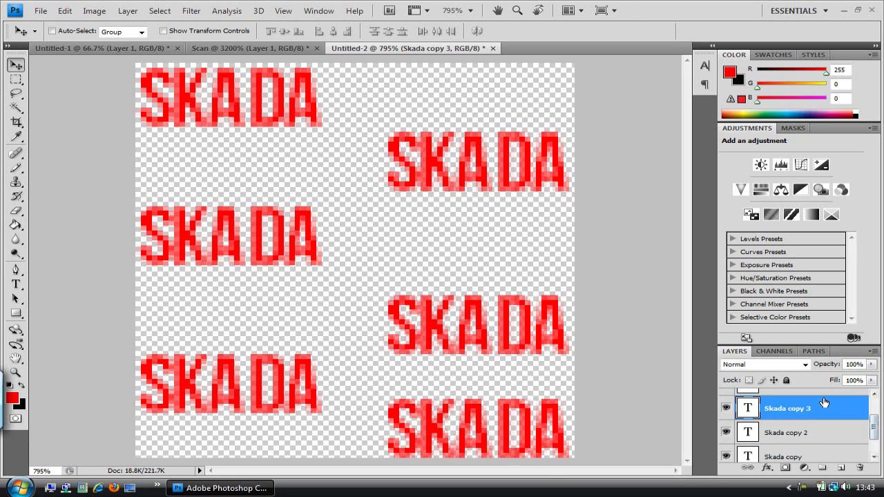
key(Up)
key(Up)
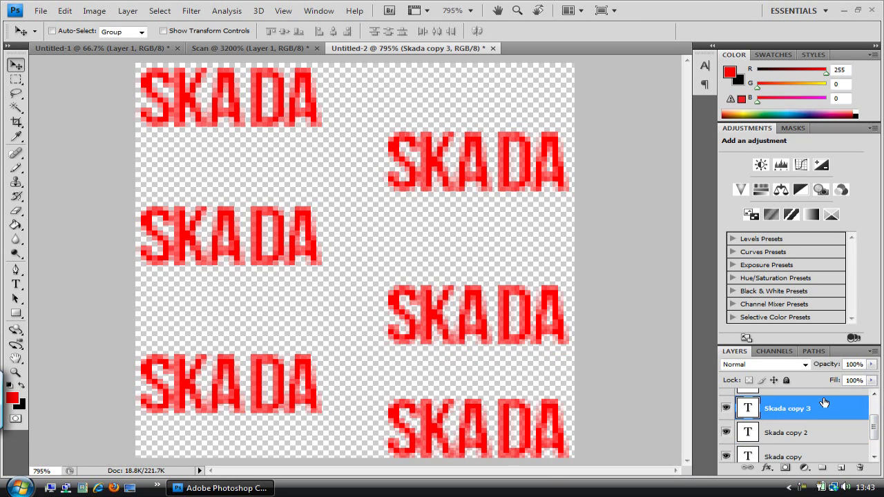
scroll(862, 422, up, 2)
click(804, 424)
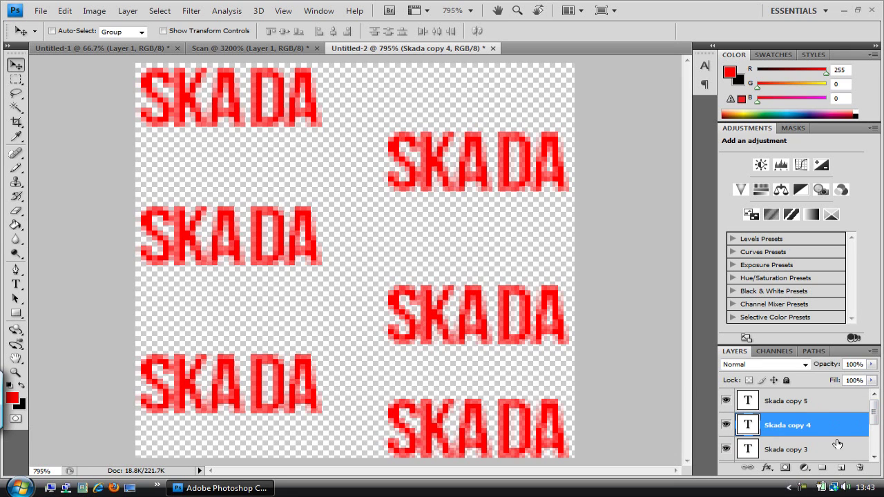
- Define the staggered SKADA artwork as a pattern named "Skada"
click(65, 11)
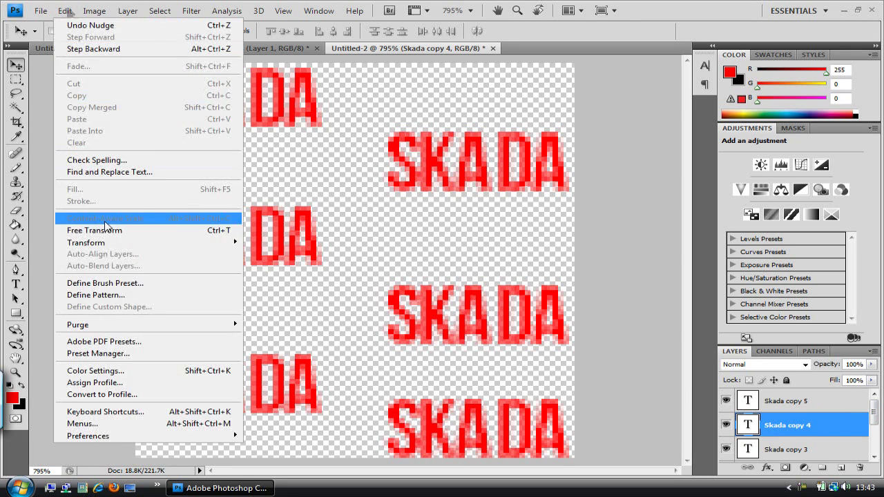
click(141, 295)
key(BackSpace)
text(Skada)
key(Return)
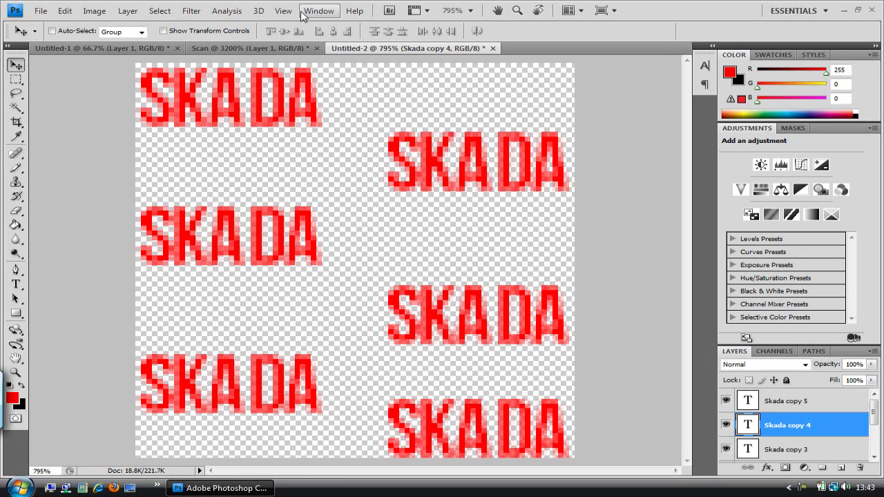
- Try the new SKADA pattern as a Pattern Overlay on Layer 1 of the Untitled-1 document
click(159, 52)
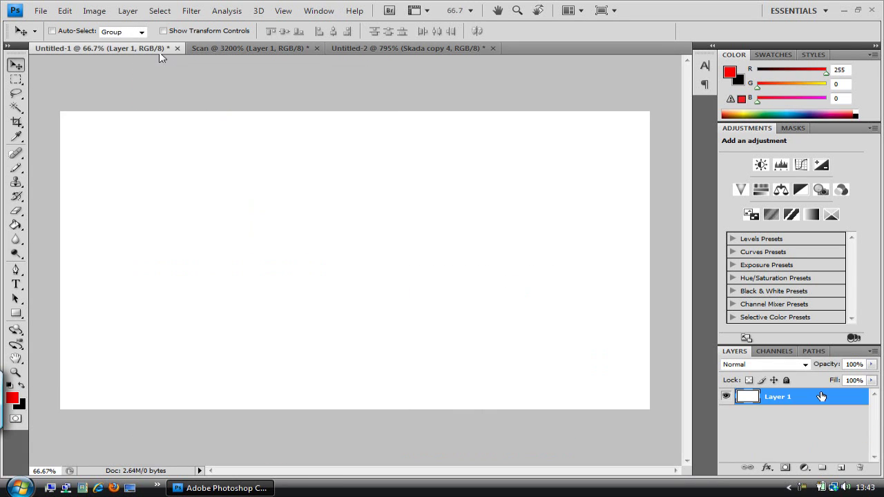
double_click(821, 397)
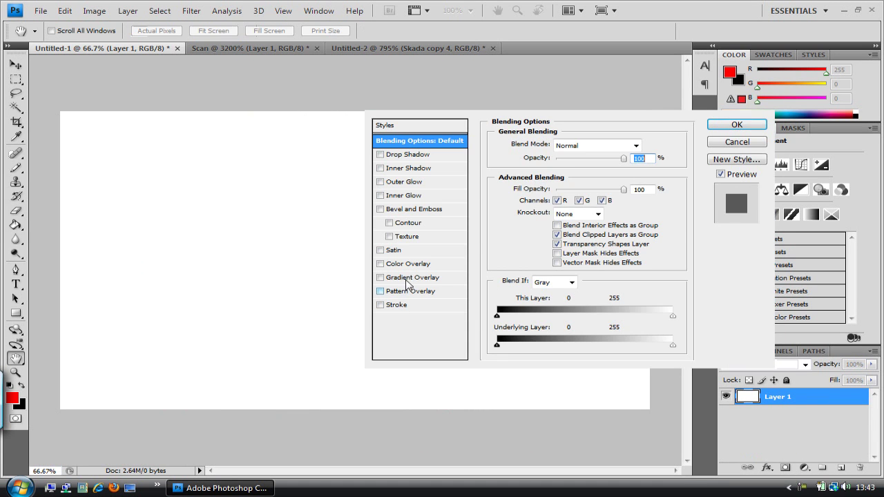
click(406, 298)
click(563, 185)
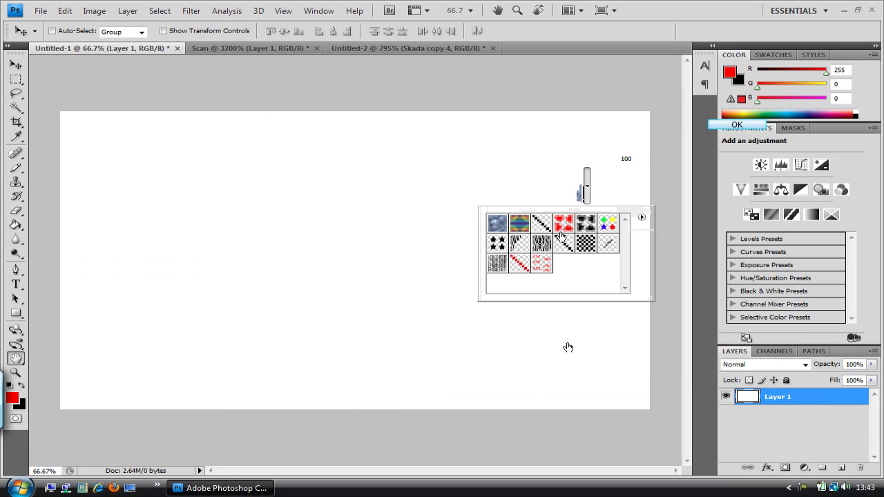
click(541, 265)
click(698, 288)
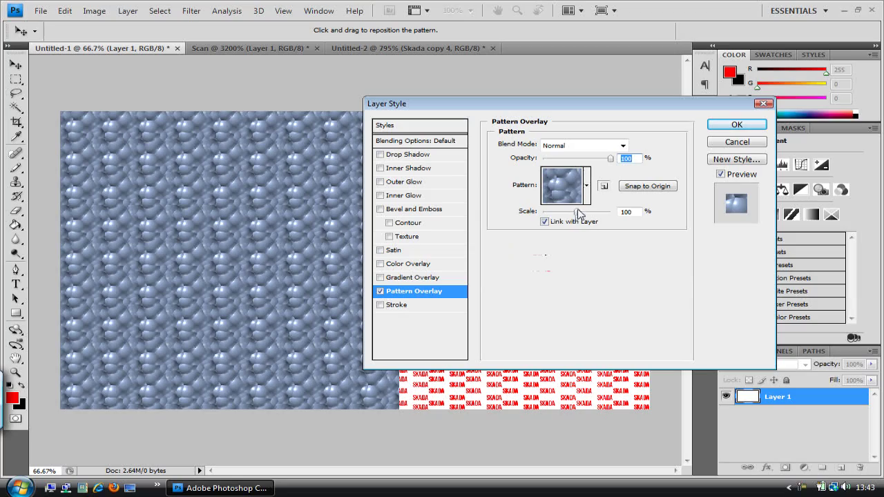
- Try the pattern overlay at 93% scale and 33% opacity, and discard the layer style
drag(586, 212, 592, 214)
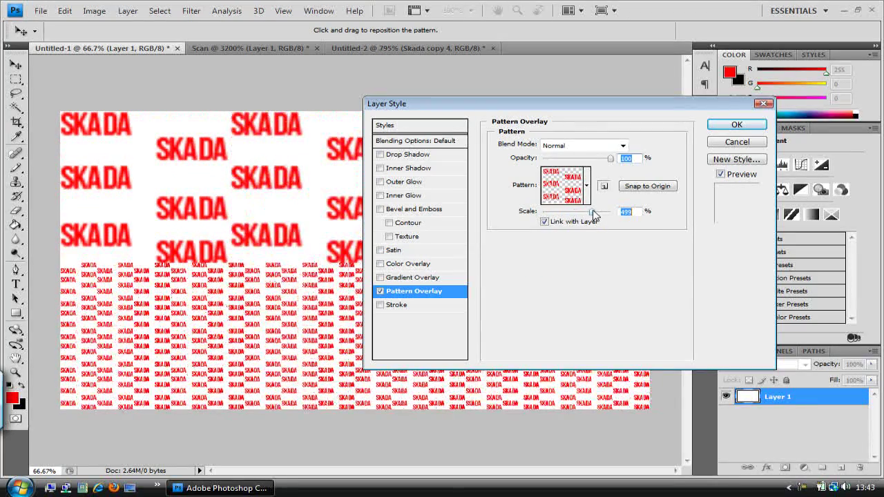
drag(522, 109, 532, 265)
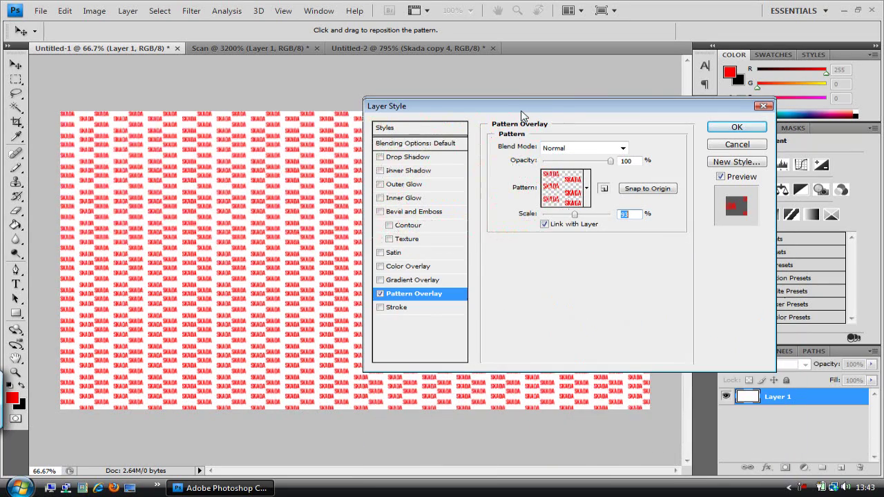
drag(619, 320, 575, 323)
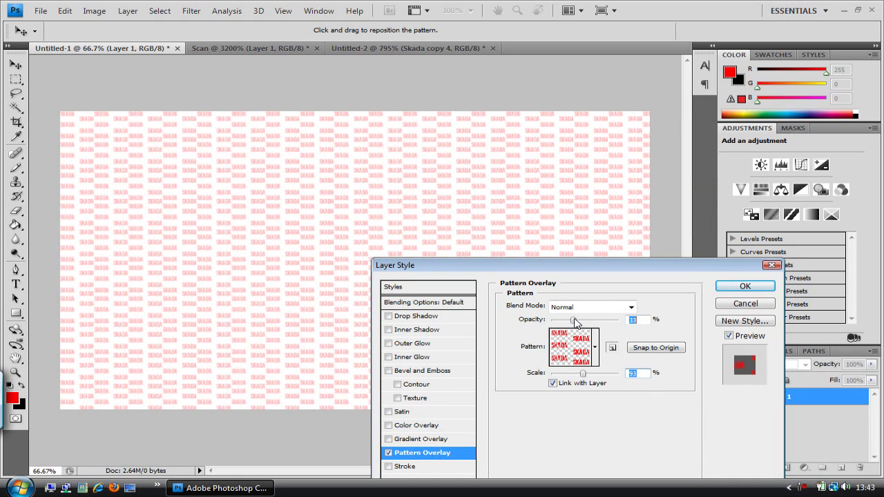
click(743, 305)
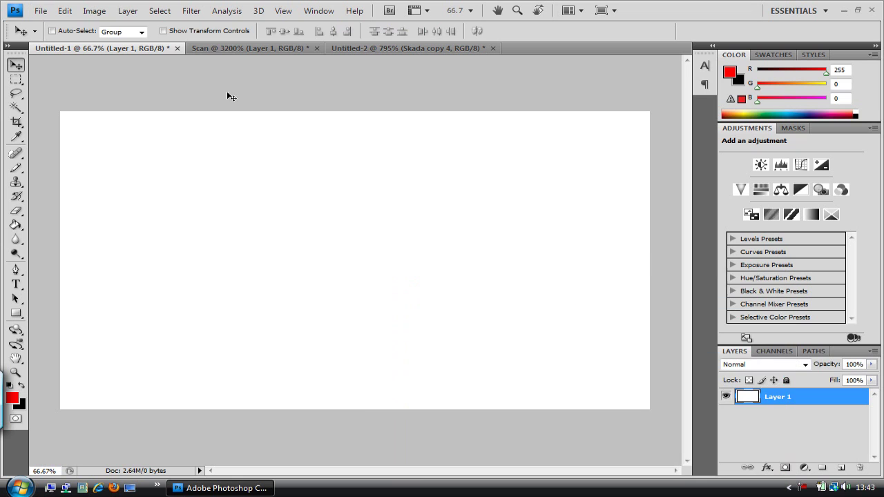
click(241, 47)
click(369, 50)
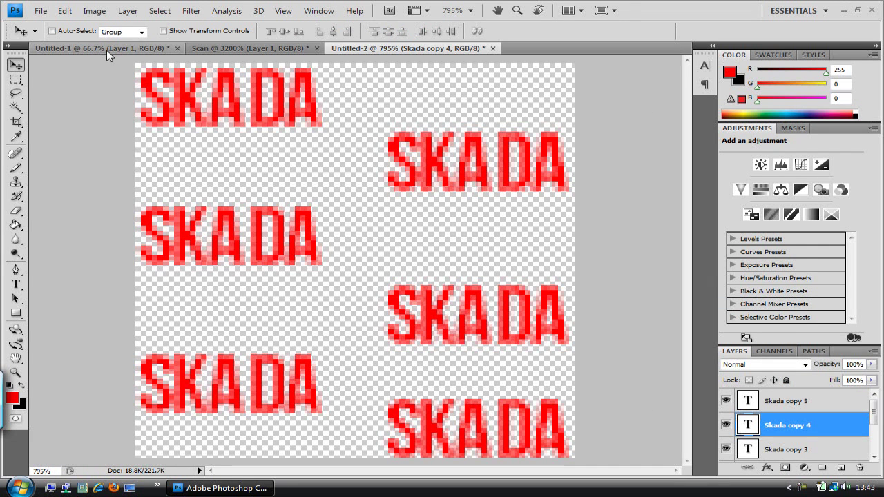
click(106, 51)
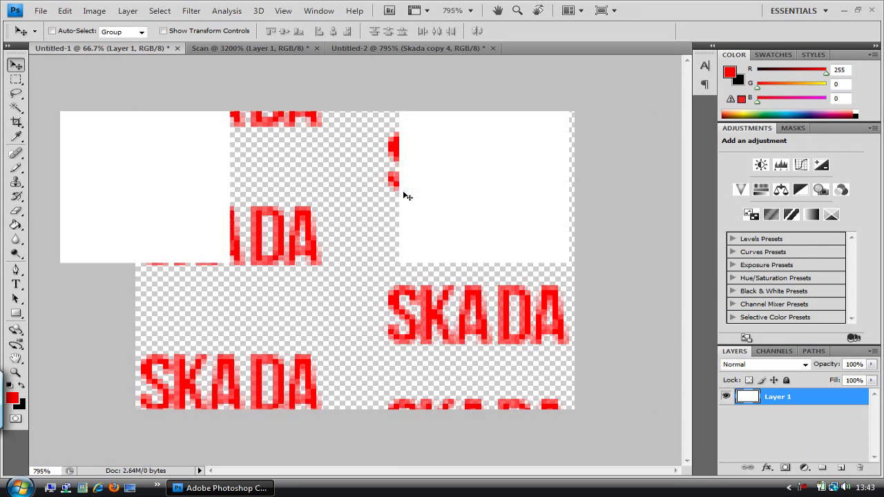
click(359, 48)
- Open the "darkzz bg" image from the Pictures folder
click(41, 12)
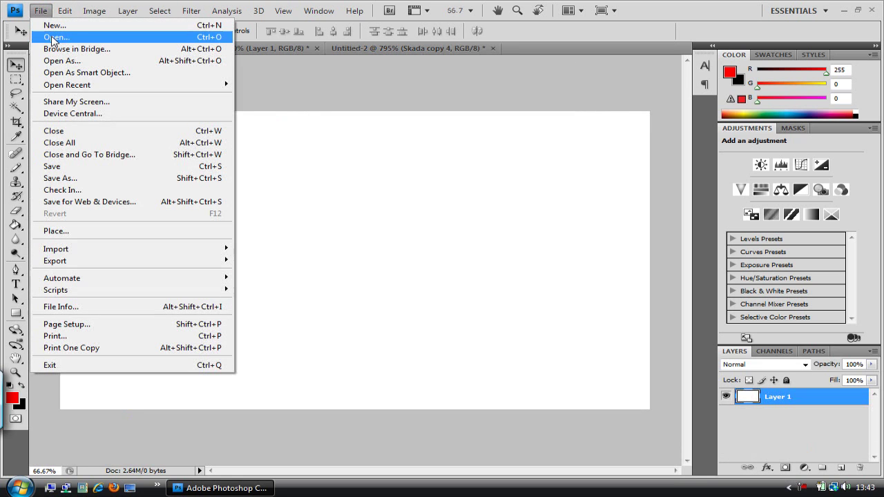
click(55, 38)
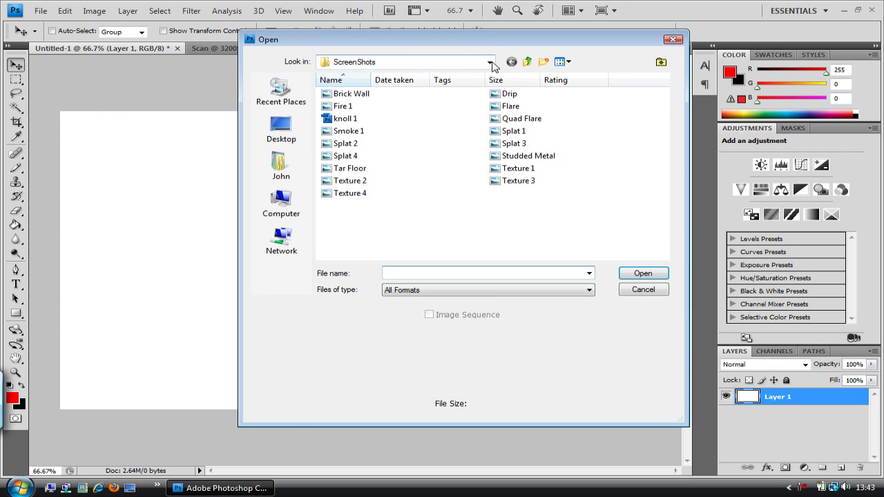
click(490, 62)
scroll(400, 103, up, 2)
click(401, 104)
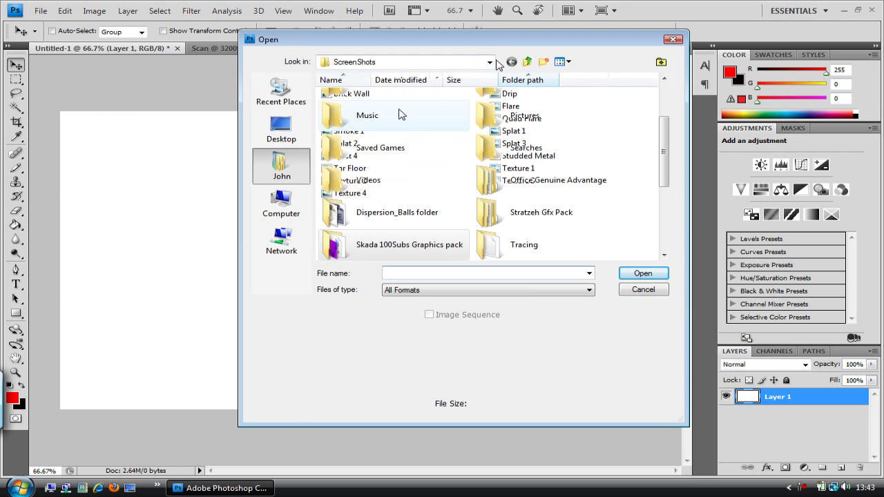
double_click(515, 124)
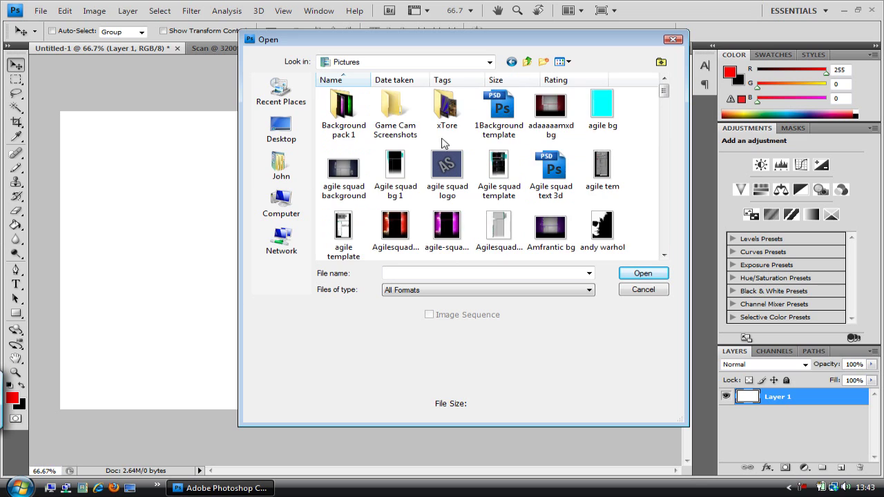
click(395, 169)
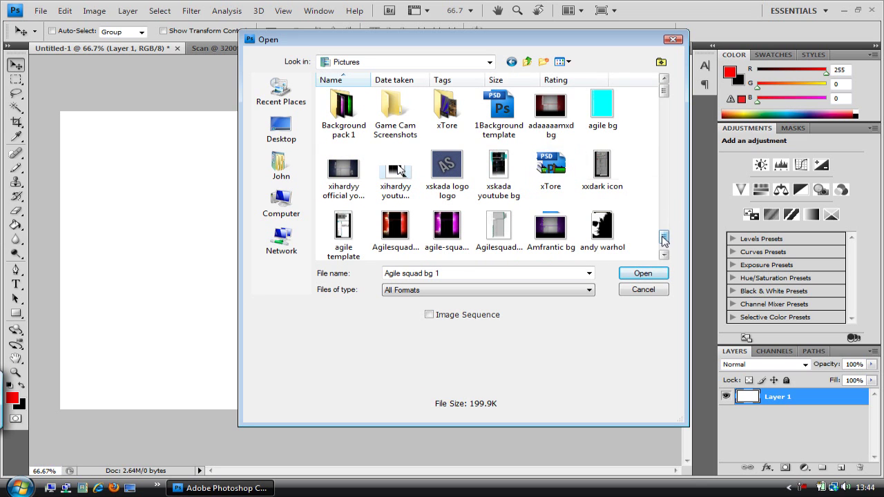
drag(663, 236, 645, 117)
click(569, 120)
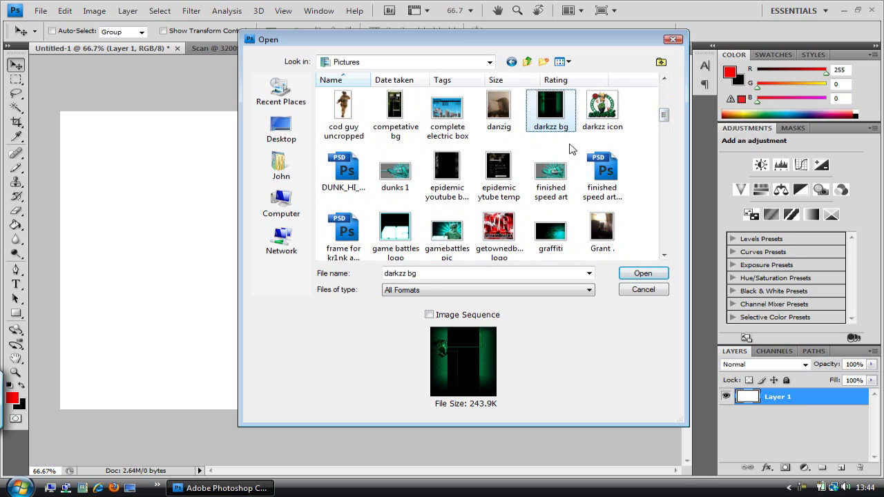
click(639, 273)
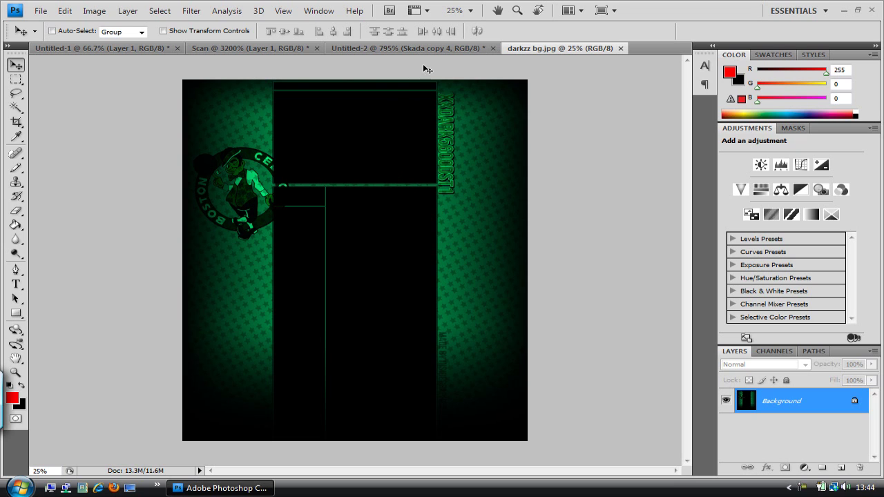
- Create a new 160 × 160 pixel RGB document at 72 pixels/inch with transparent background contents
click(421, 45)
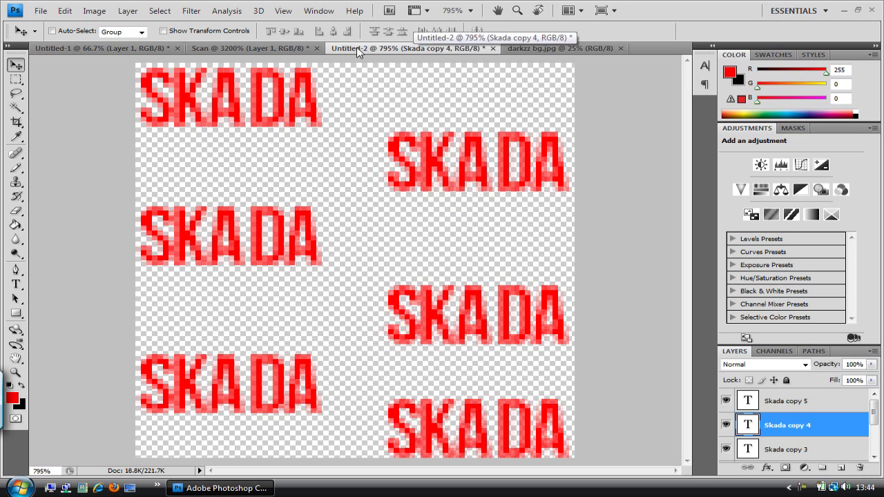
click(263, 50)
click(40, 11)
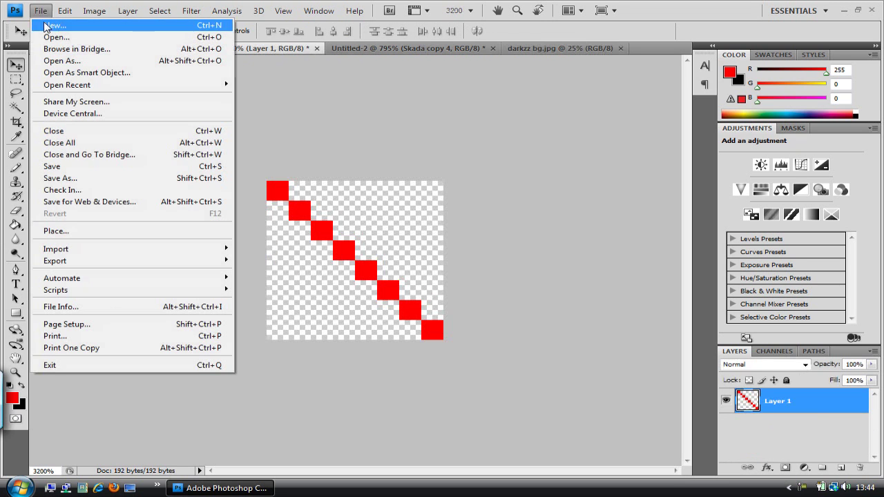
click(45, 25)
drag(434, 170, 274, 163)
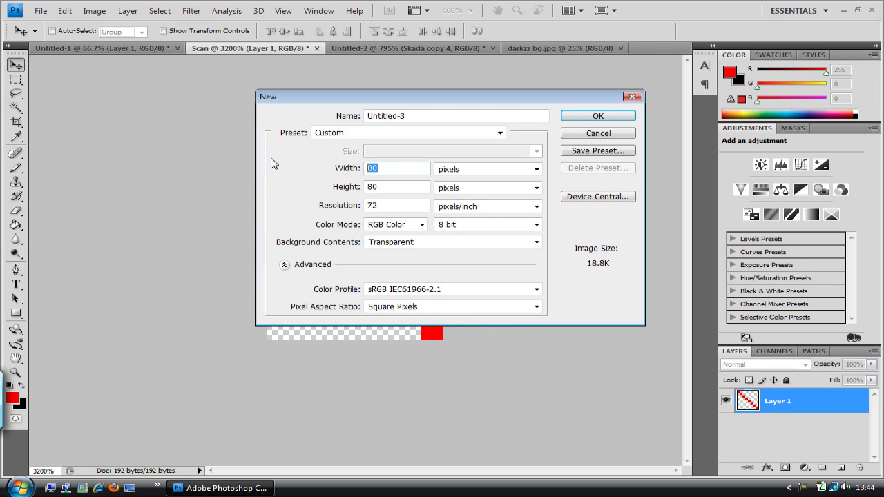
text(16)
drag(397, 186, 365, 187)
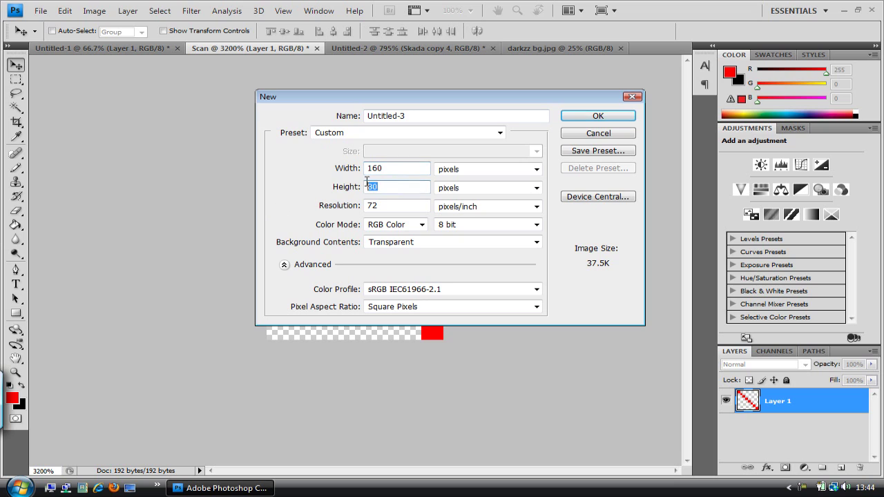
text(160)
key(Return)
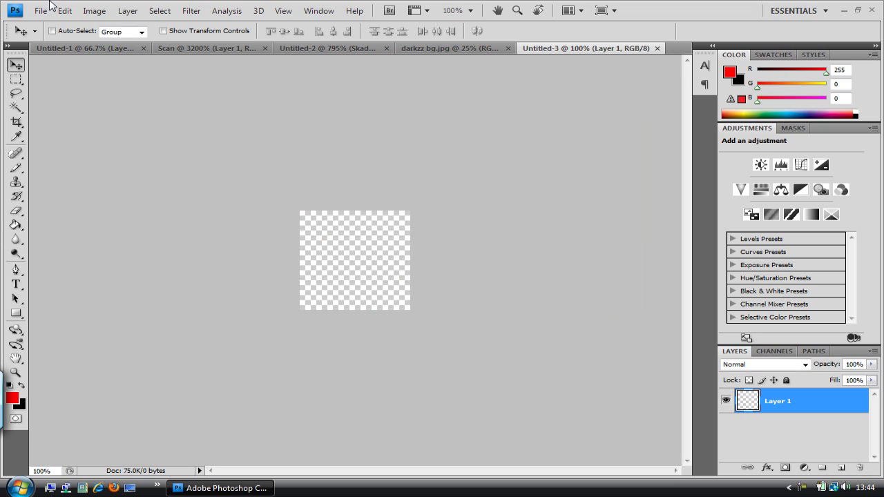
click(15, 373)
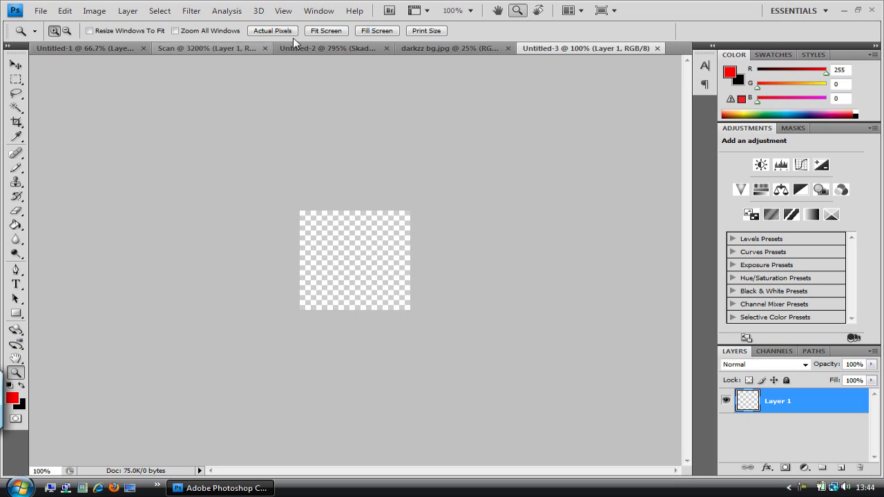
click(325, 31)
click(272, 30)
click(311, 31)
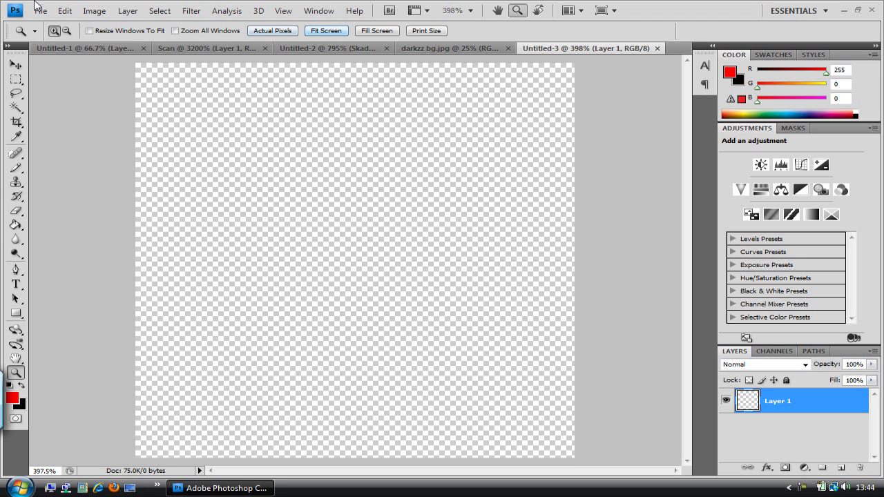
click(41, 11)
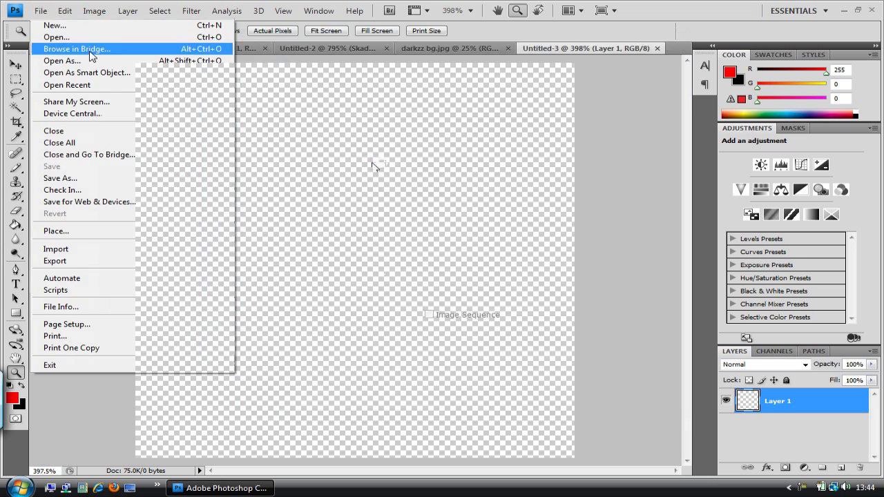
double_click(371, 163)
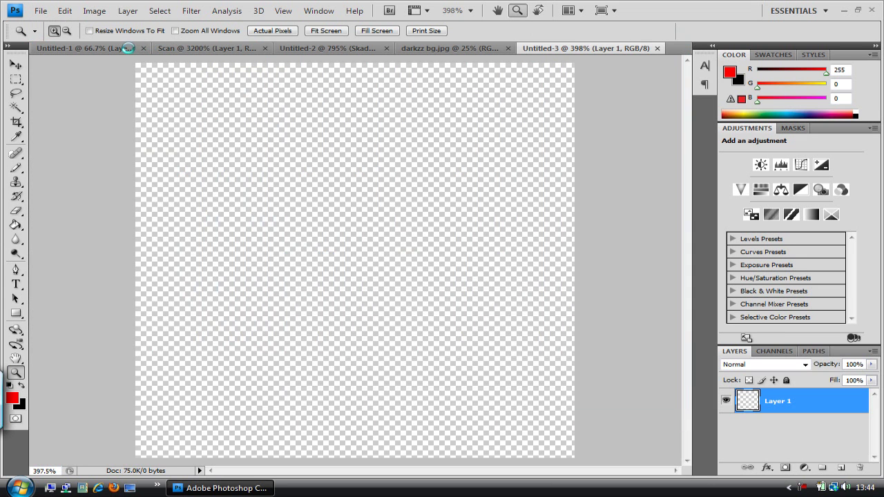
key(t)
key(Return)
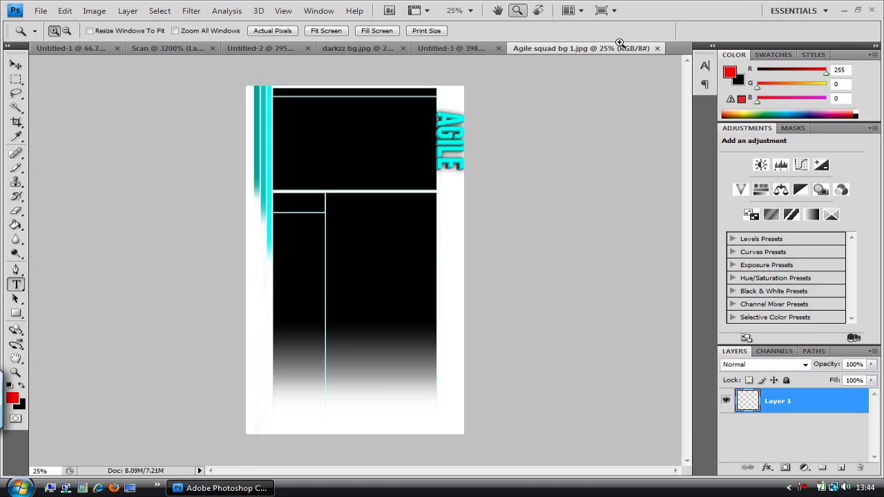
click(658, 49)
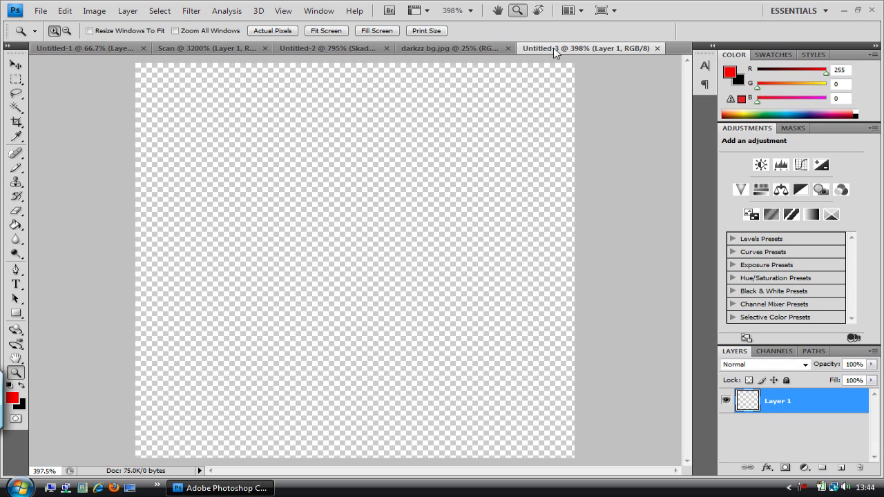
- Open the star PNG image from the Pictures folder and copy its black star into the blank Untitled-3 document
click(41, 11)
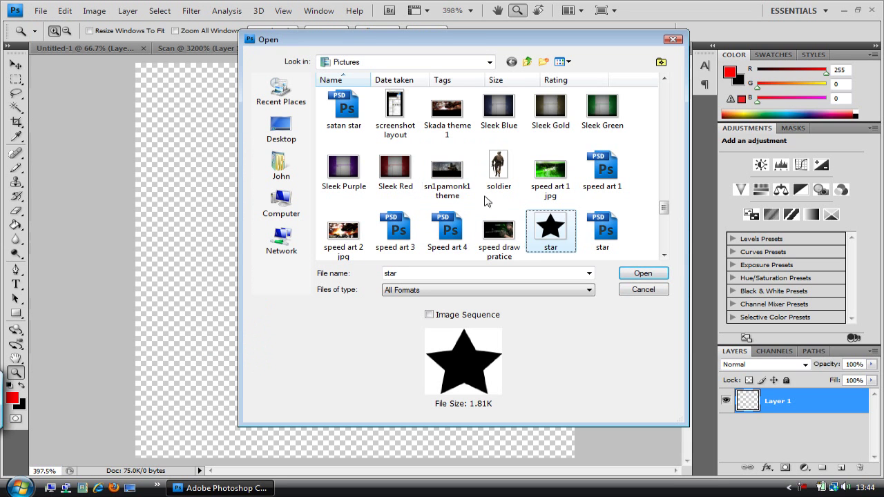
click(653, 276)
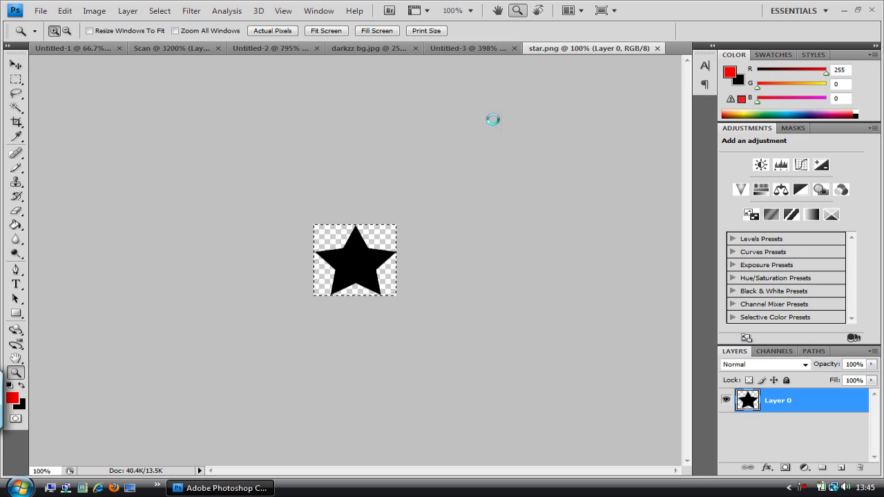
key(ctrl+a)
click(456, 48)
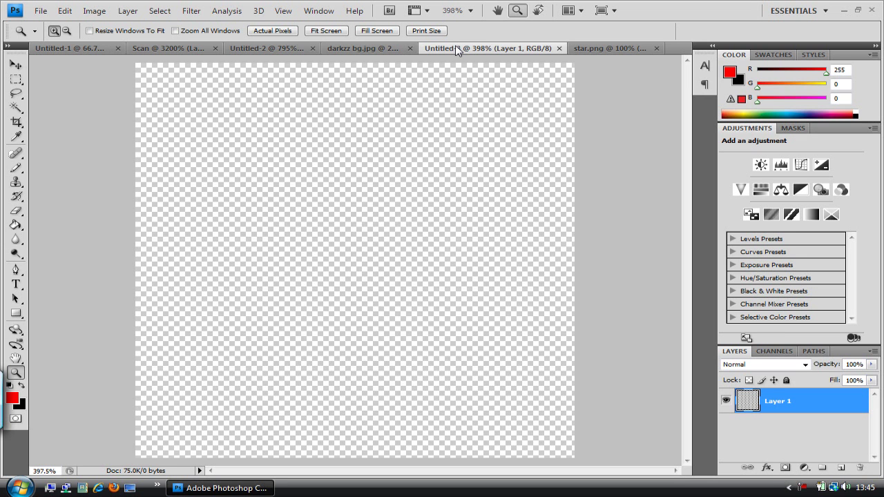
key(ctrl+v)
- Move the pasted star slightly upward and stretch it a little wider toward the canvas's left edge with Free Transform
click(11, 65)
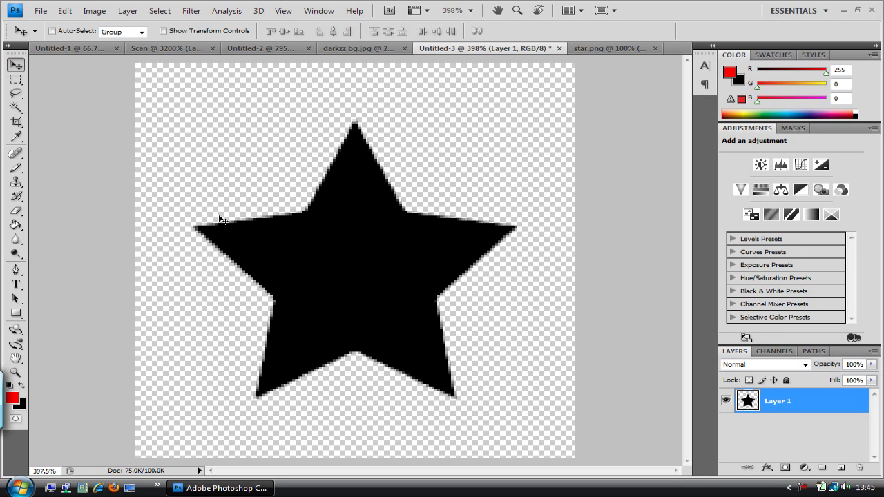
drag(272, 264, 267, 253)
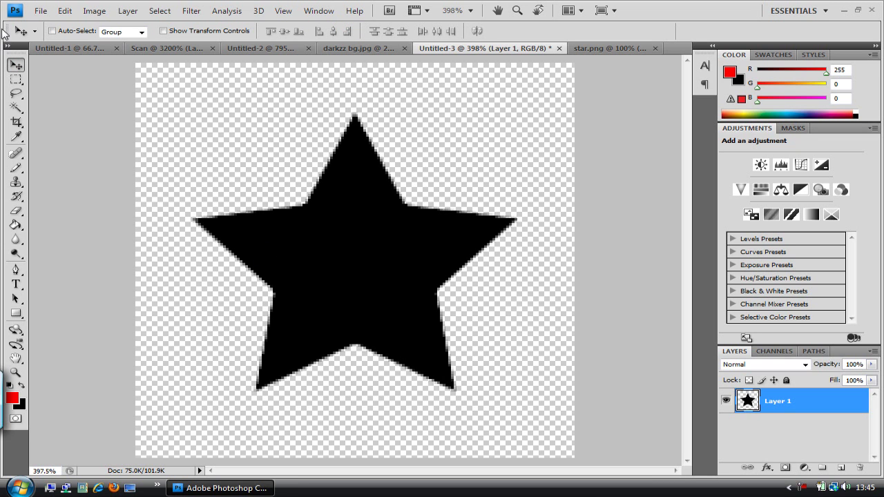
key(ctrl+t)
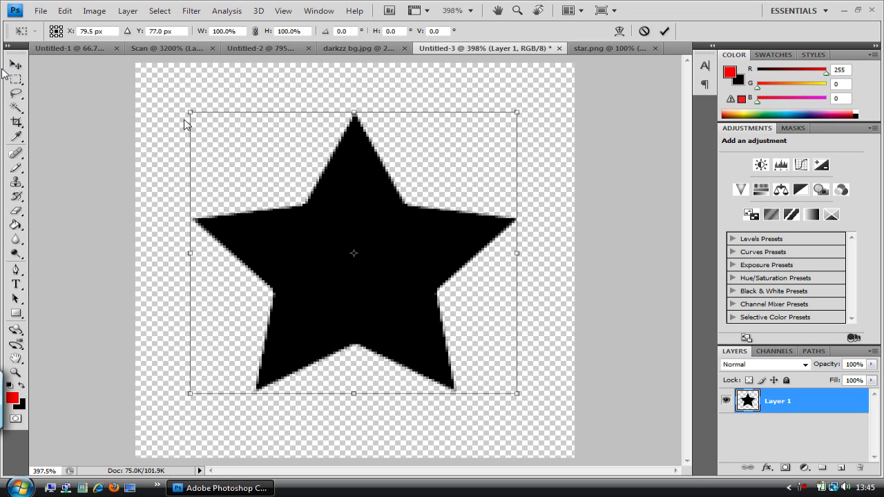
mouse_move(191, 111)
mouse_down()
mouse_move(174, 93)
mouse_move(177, 109)
mouse_up()
key(Return)
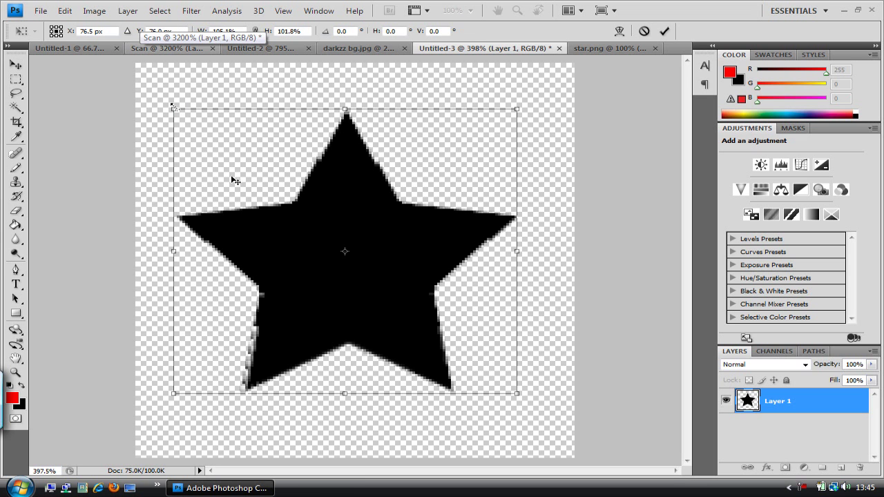
- Define the star artwork as a pattern named "Star"
click(40, 11)
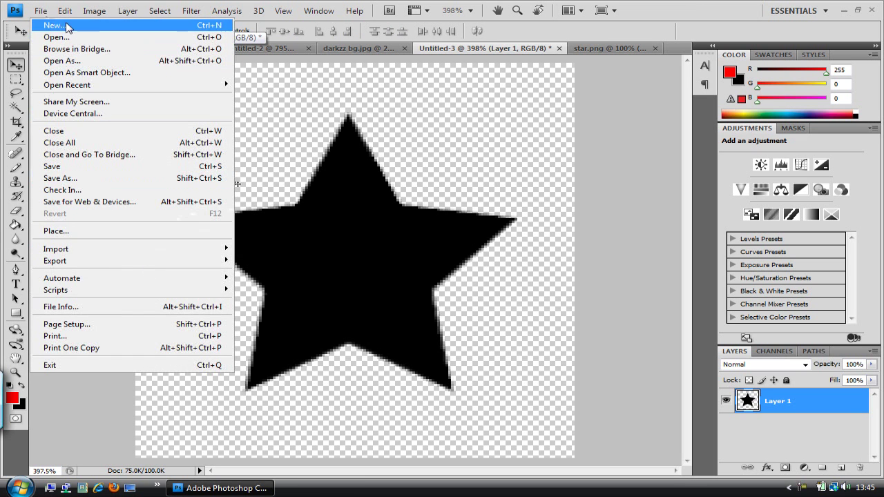
mouse_move(64, 11)
click(137, 295)
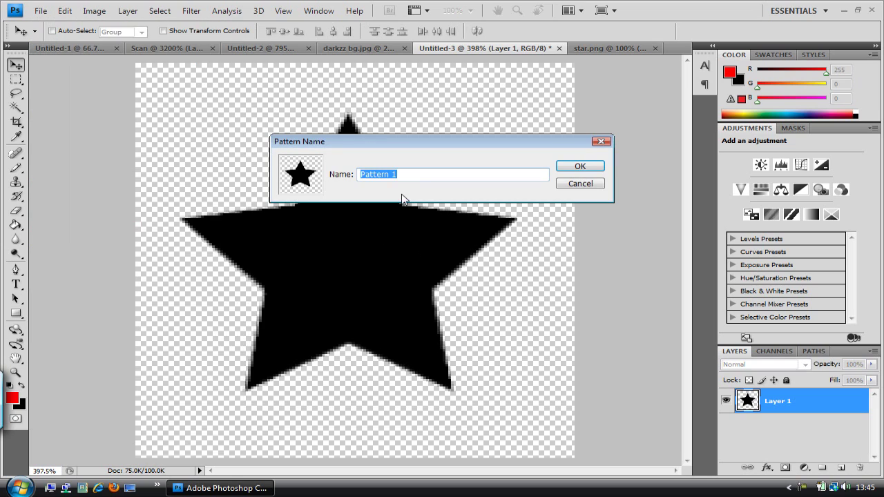
key(BackSpace)
text(Star)
key(Return)
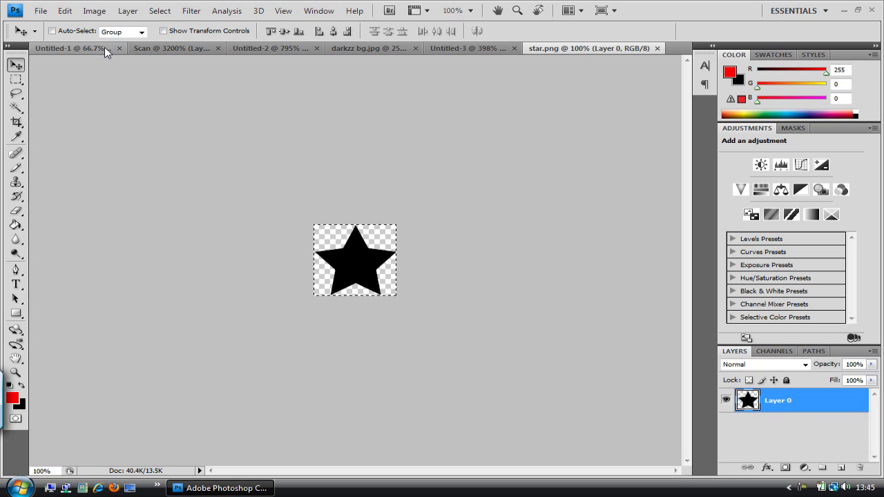
- Apply the black star pattern as a Pattern Overlay on Layer 1 of Untitled-1, at 19% scale and 31% opacity
click(105, 52)
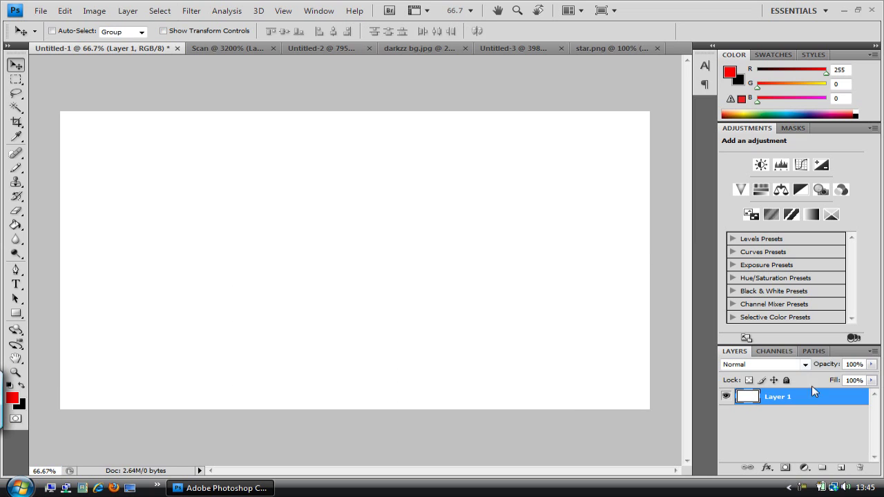
double_click(814, 407)
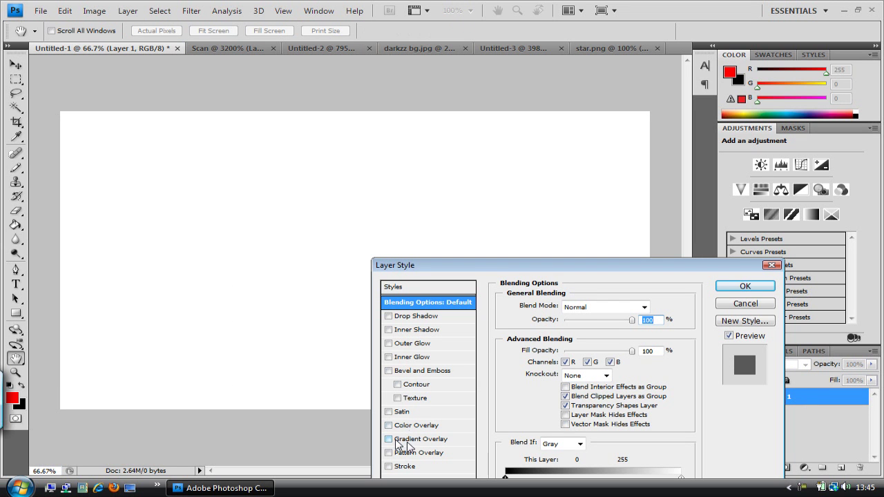
click(408, 452)
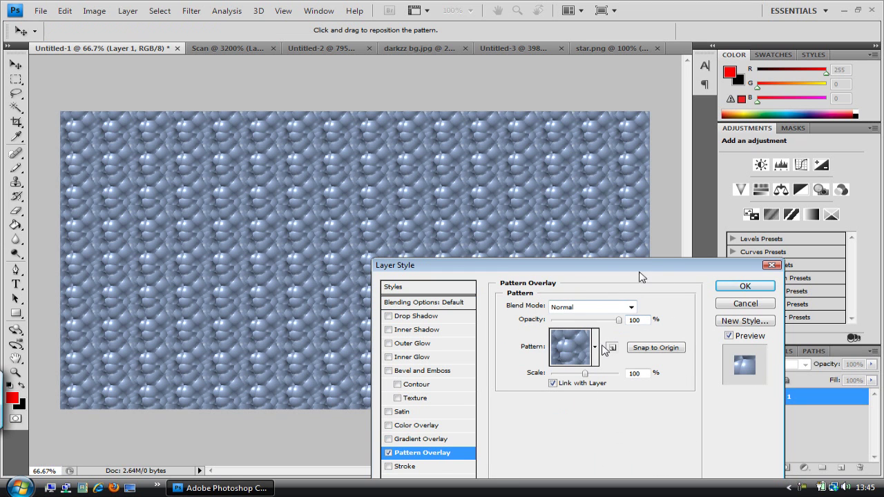
drag(618, 270, 634, 212)
drag(567, 398, 541, 402)
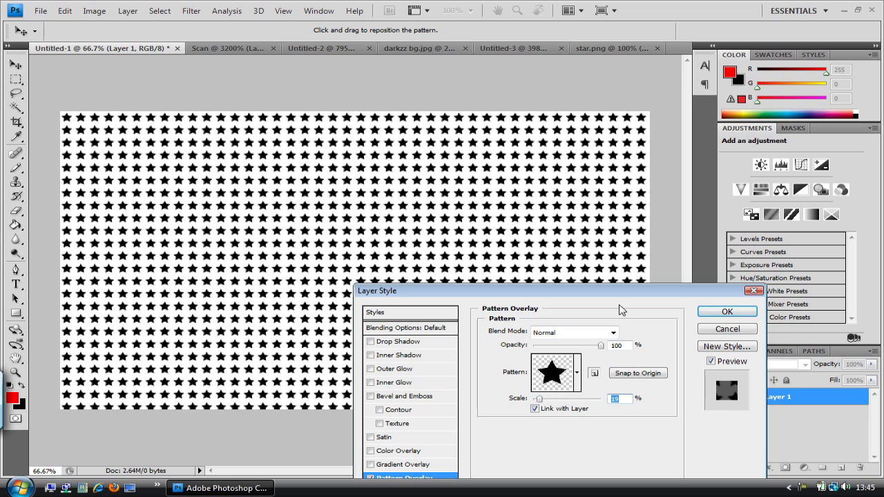
drag(605, 293, 581, 208)
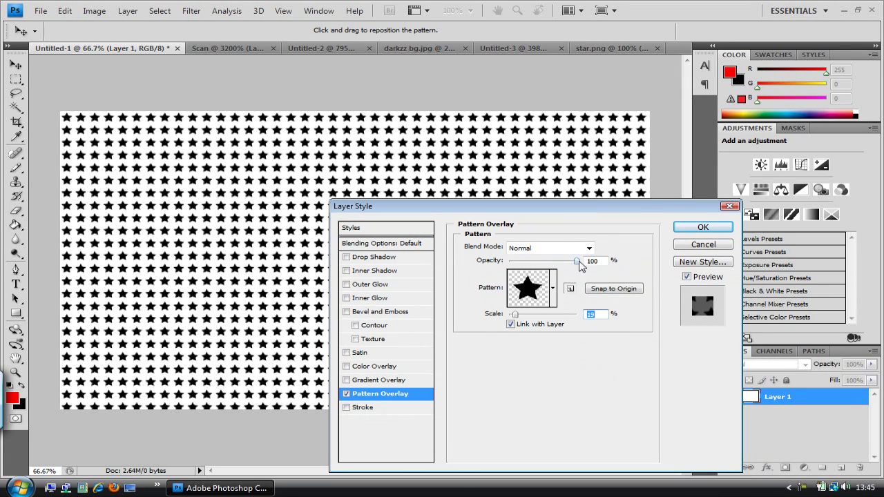
drag(579, 261, 530, 262)
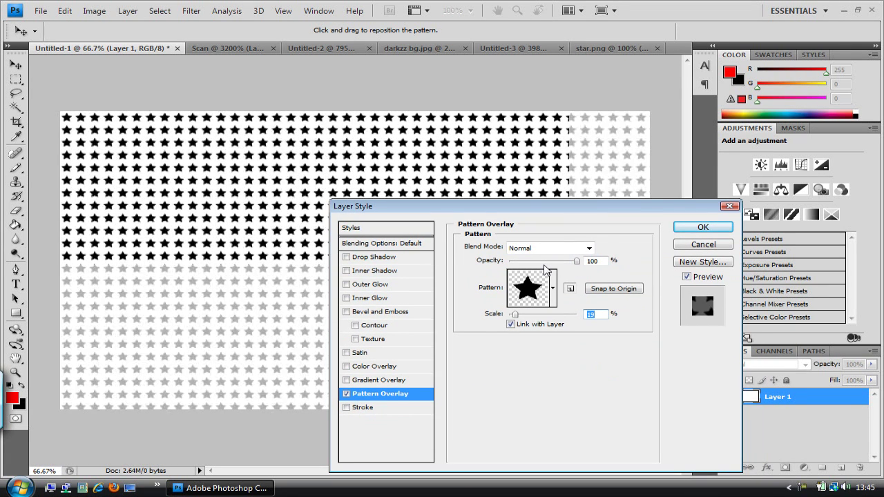
click(700, 227)
- Add a new layer beneath Layer 1 and fill it with the red foreground color
click(16, 224)
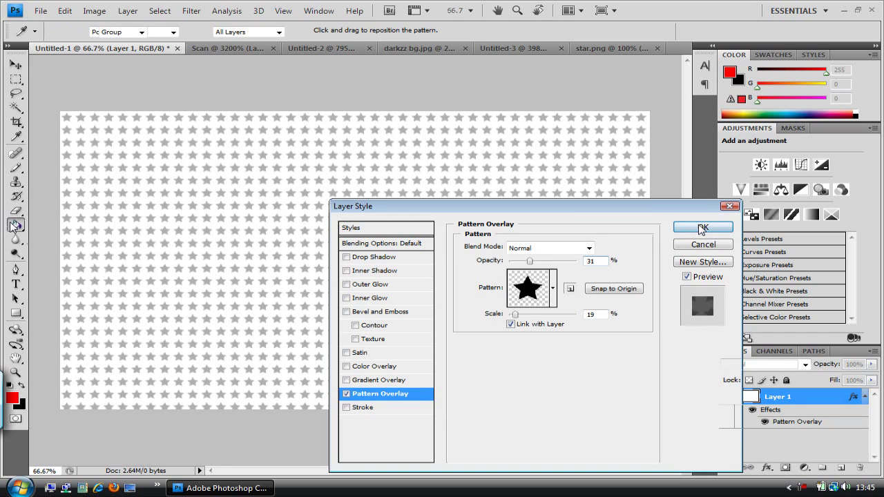
click(841, 468)
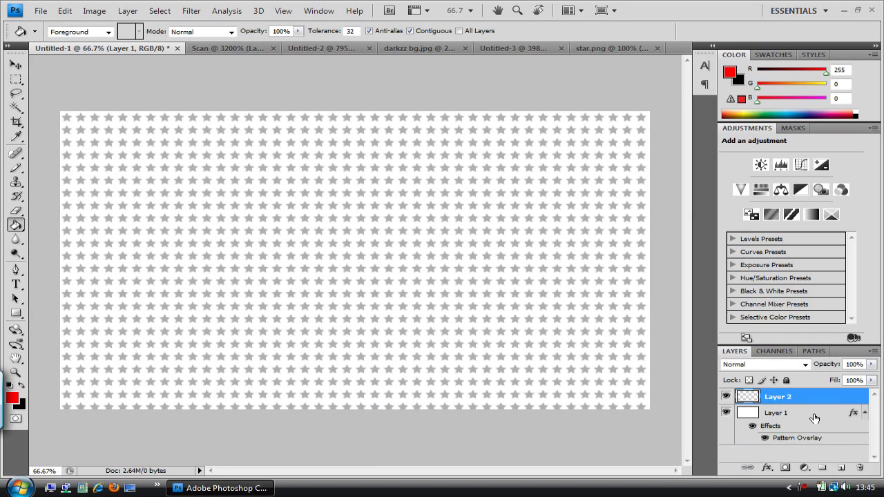
drag(801, 404, 805, 446)
click(209, 195)
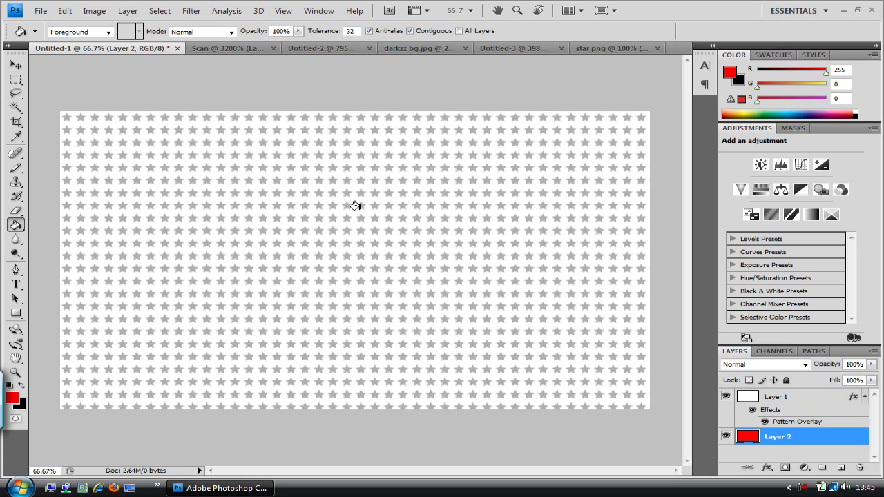
- Set Layer 1's fill to 0% and its opacity to 55% so the red layer shows behind the stars
click(810, 400)
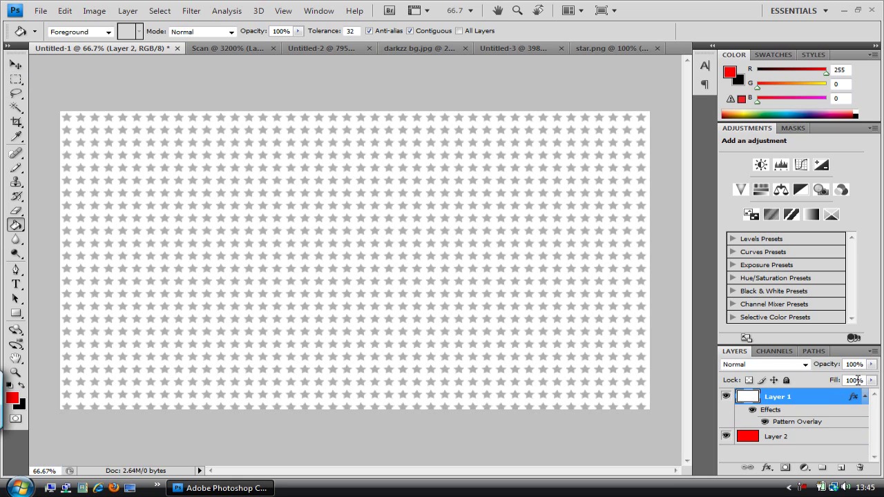
drag(871, 380, 800, 392)
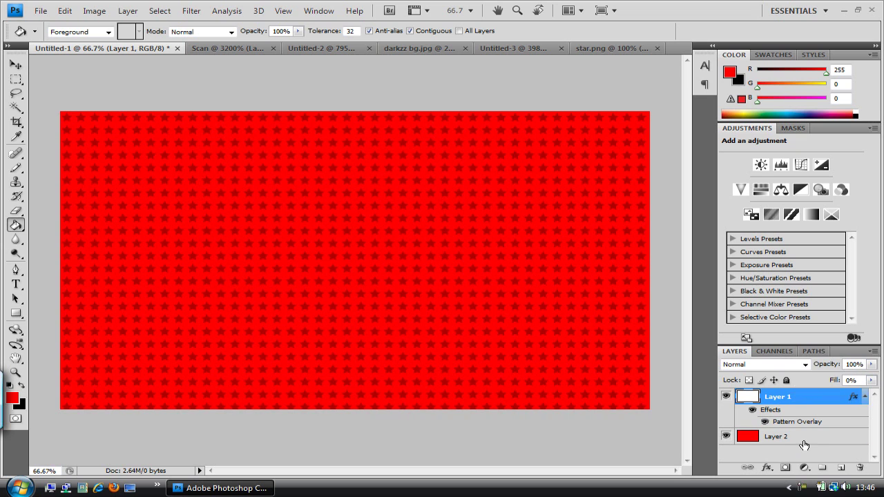
click(802, 442)
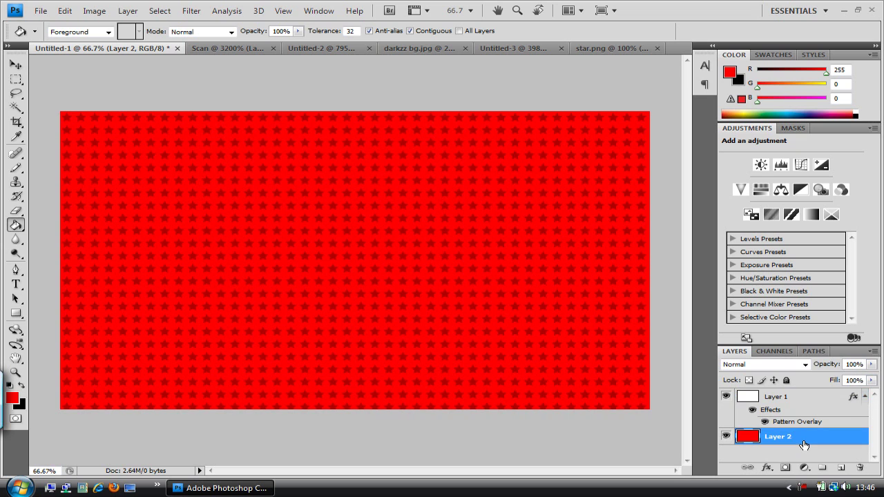
click(790, 402)
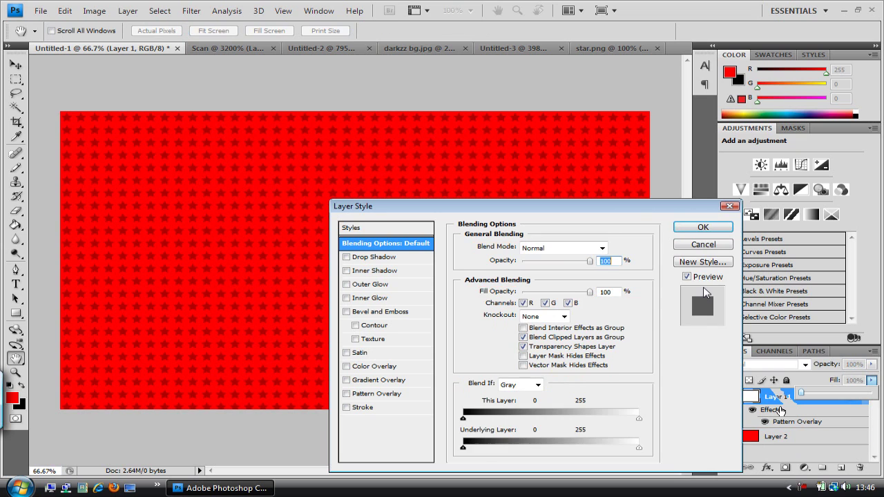
click(731, 206)
click(820, 396)
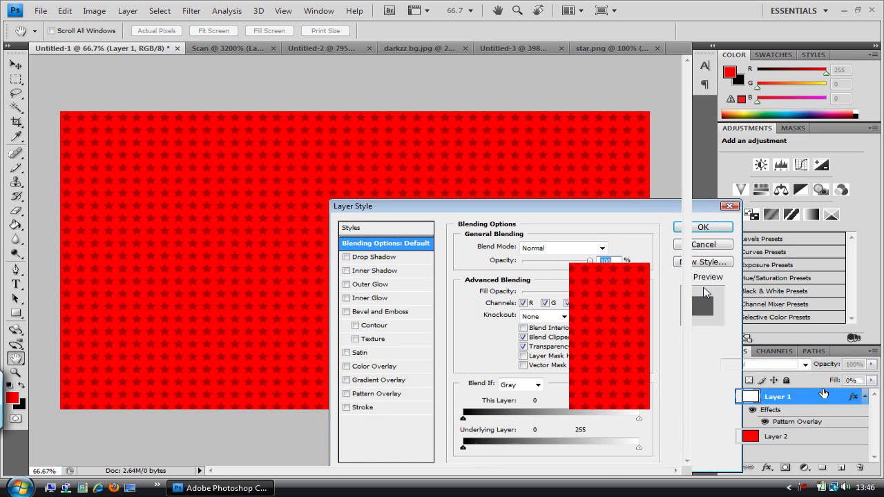
click(870, 365)
click(843, 378)
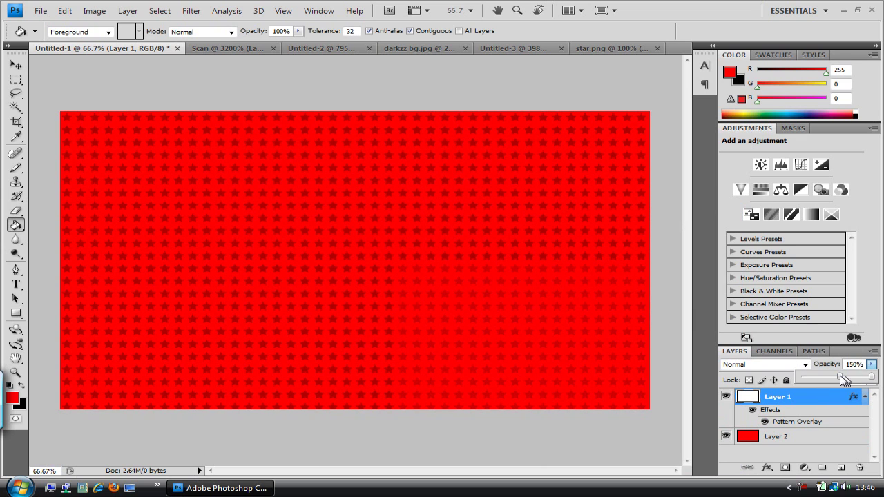
- Create a blank layer above Layer 1 and merge the two to flatten the star overlay into plain pixels
click(16, 64)
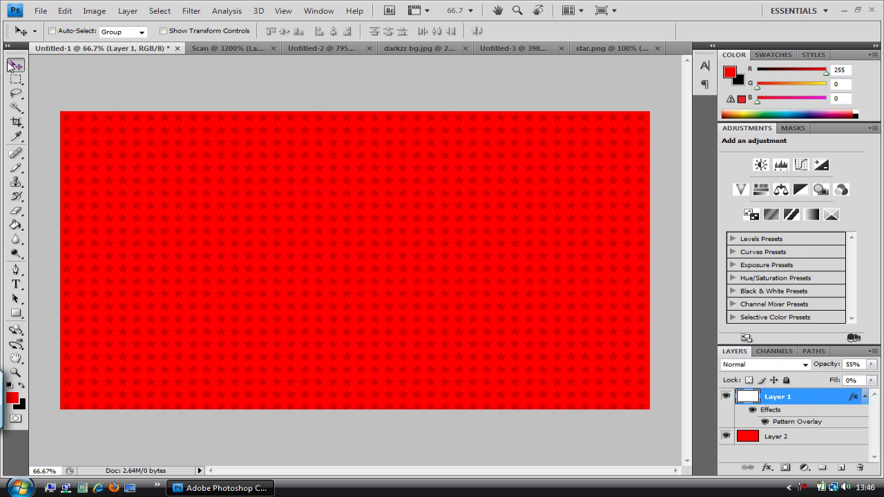
click(841, 468)
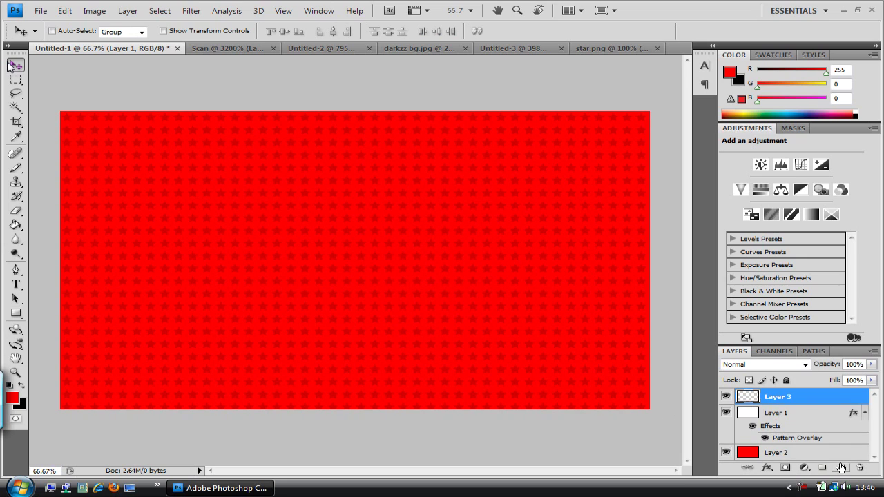
shift+click(786, 414)
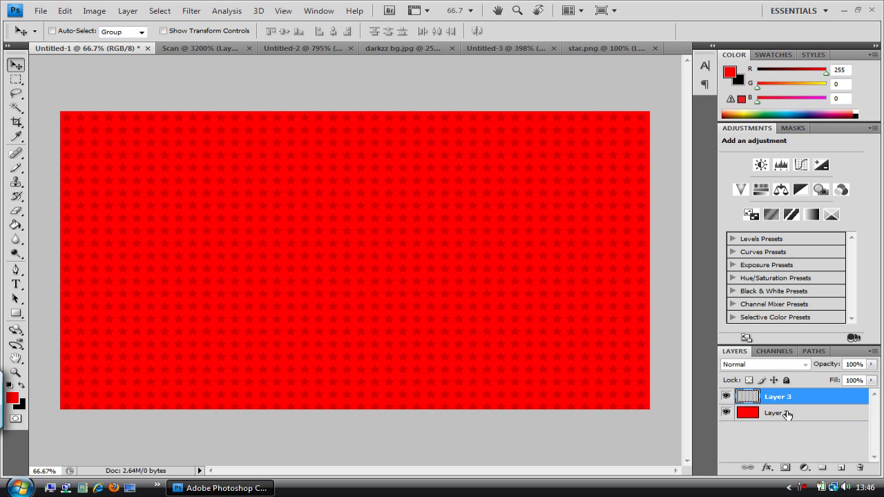
key(ctrl+e)
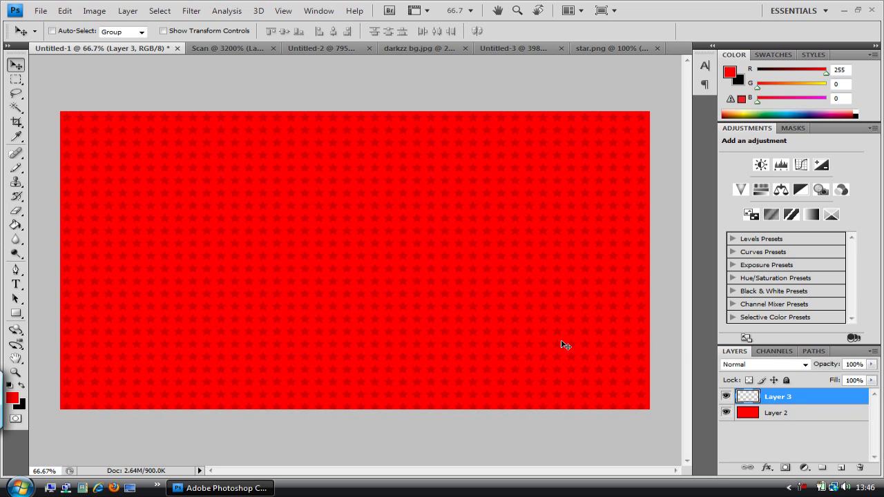
- Rotate the merged star layer to -30° with Free Transform and move it toward the canvas's upper-left corner
key(ctrl+t)
drag(47, 379, 54, 394)
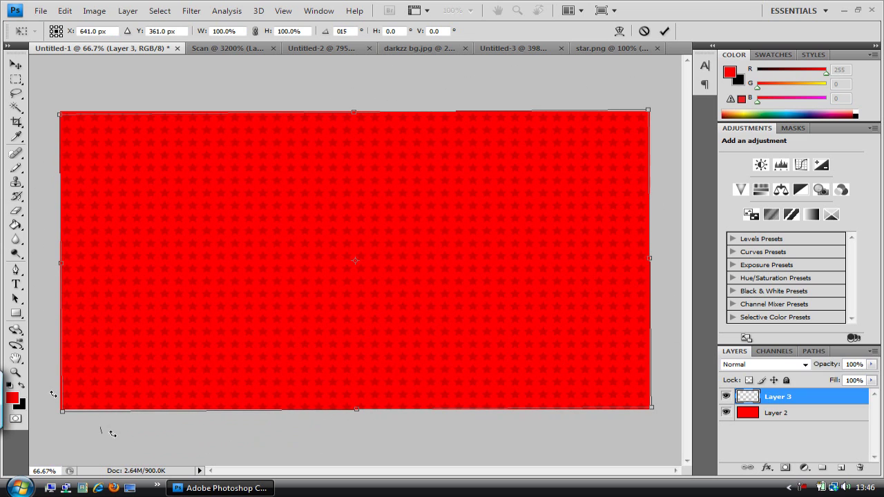
drag(138, 448, 168, 454)
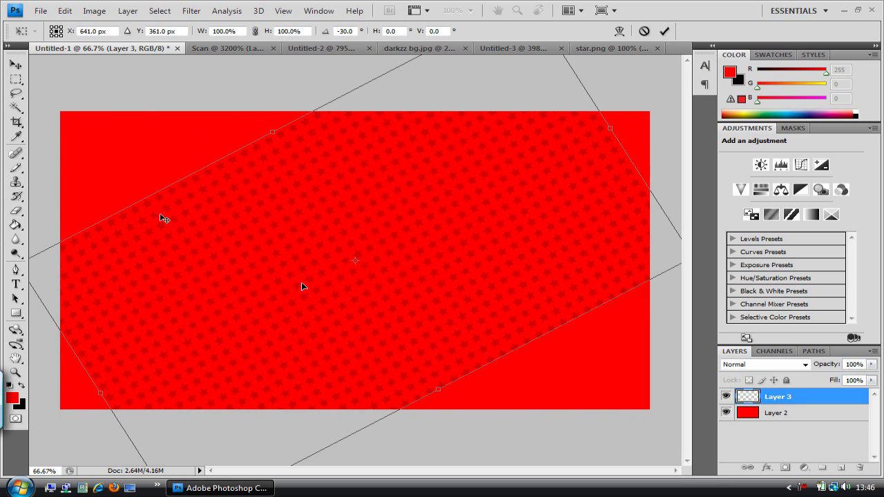
key(Return)
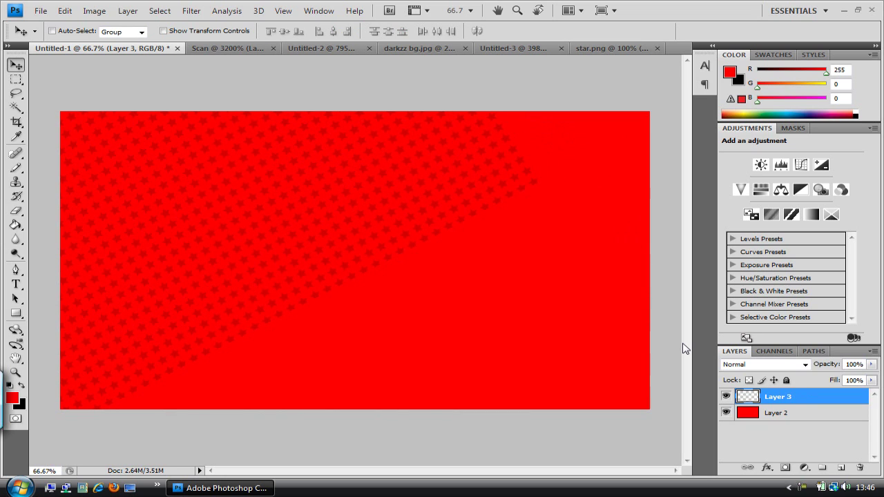
- Duplicate the rotated star layer twice, placing the copies to cover the lower-right and upper-right areas of the canvas
alt+drag(344, 268, 424, 418)
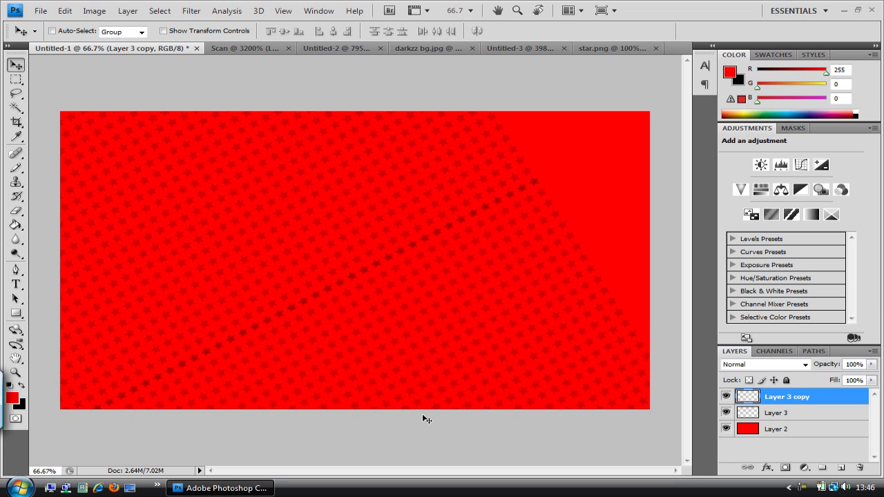
key(ctrl+v)
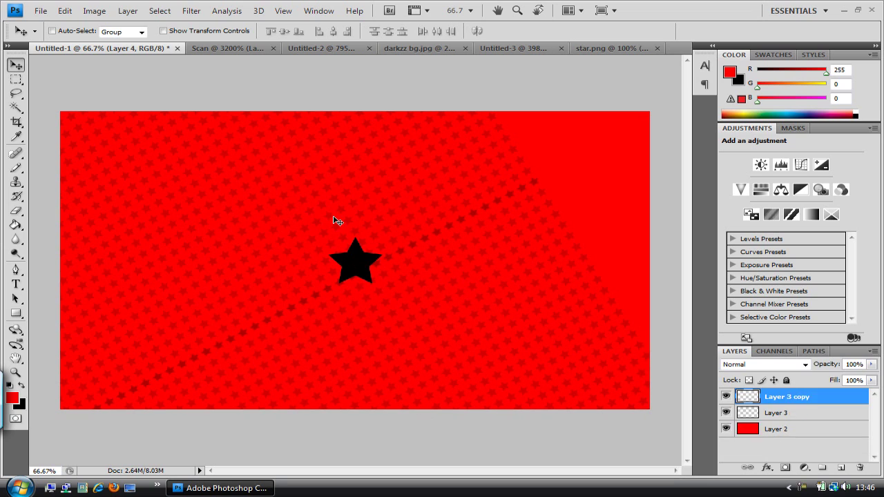
key(ctrl+z)
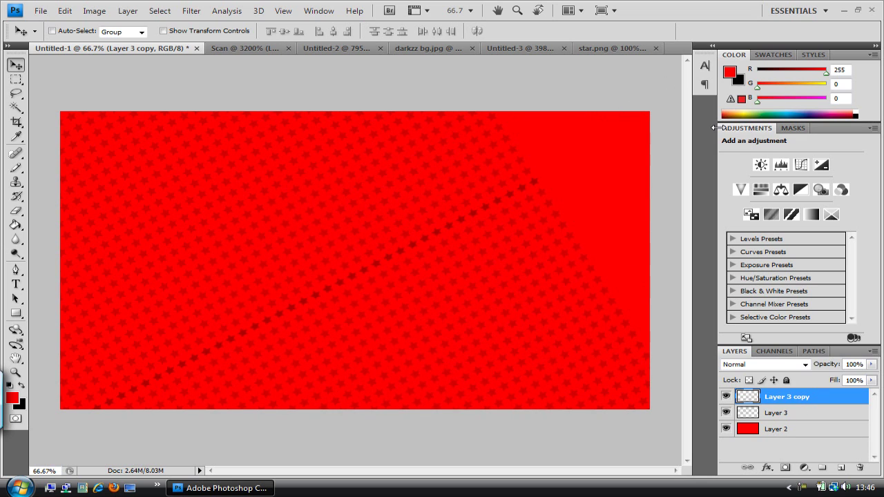
key(ctrl+j)
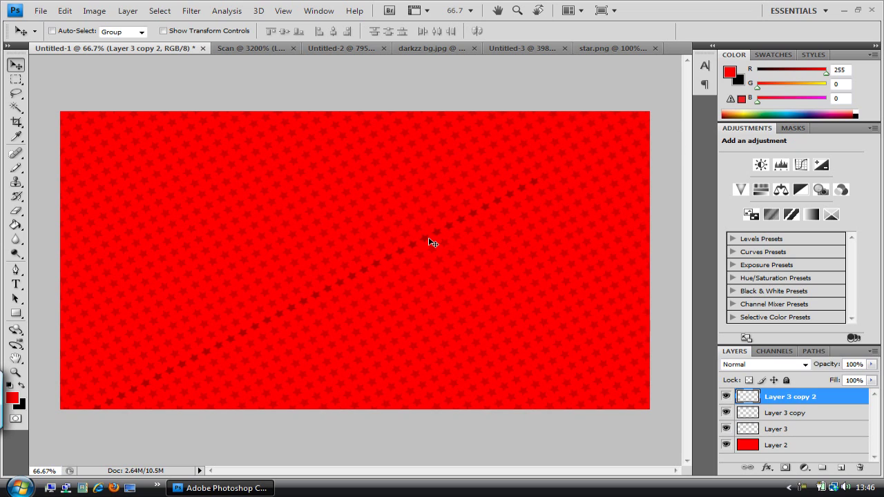
- Clear all the star overlay layers, keeping only the red Layer 2
key(ctrl+alt+z)
key(ctrl+alt+z)
key(ctrl+alt+z)
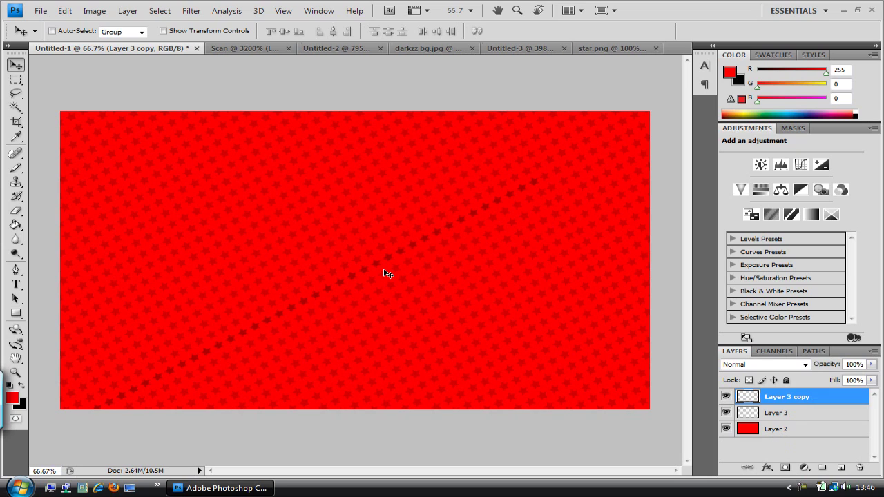
key(ctrl+alt+z)
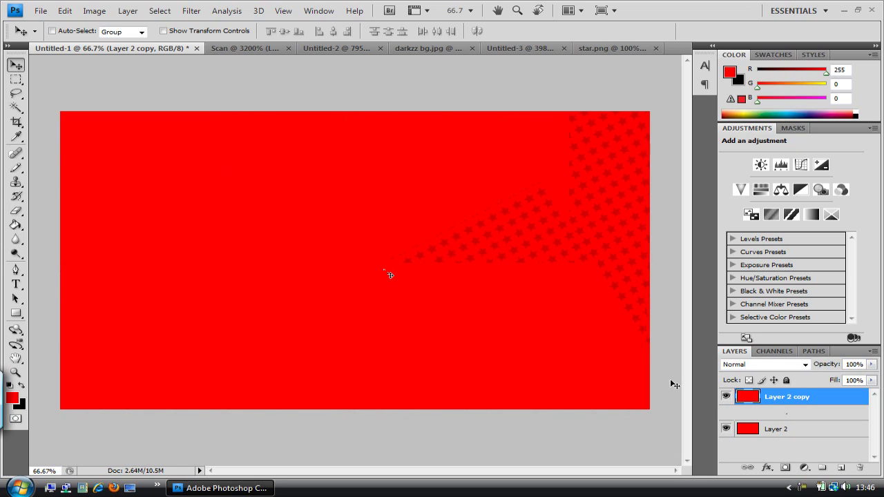
key(ctrl+alt+z)
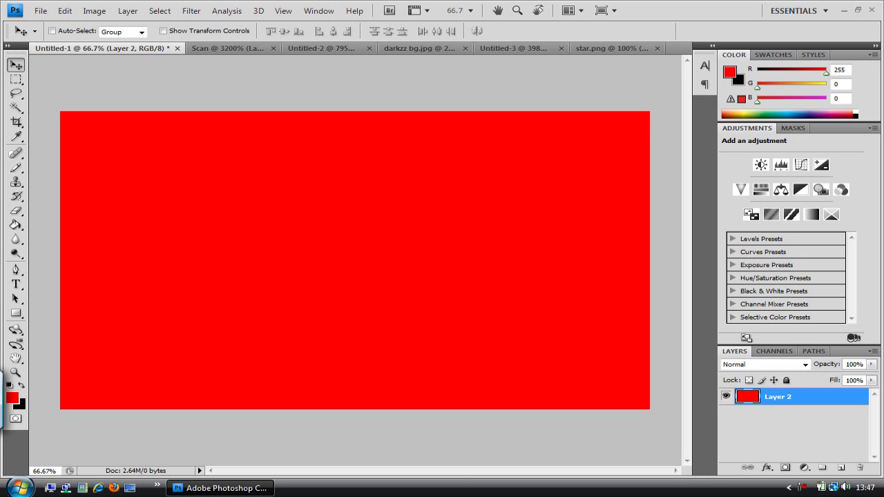
- Switch to Windows Explorer, look through the Skada 100Subs Graphics pack folder and its Brushes and Layouts subfolders, and close the window
click(19, 488)
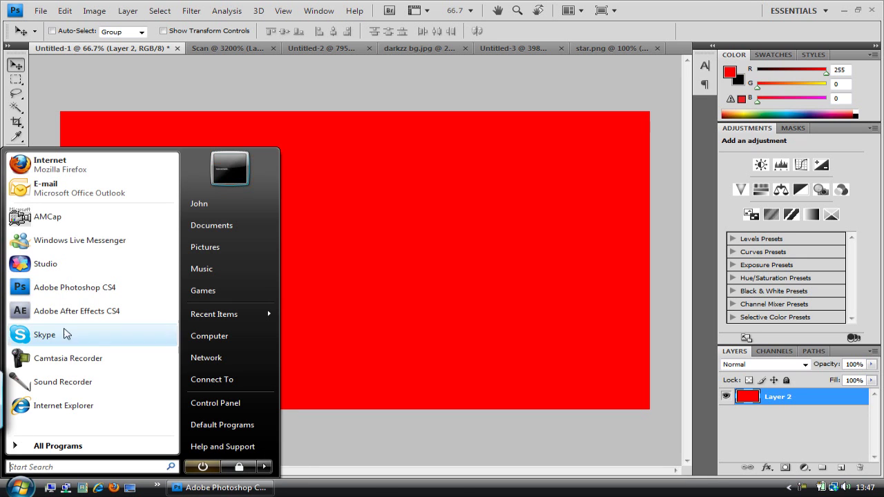
click(209, 204)
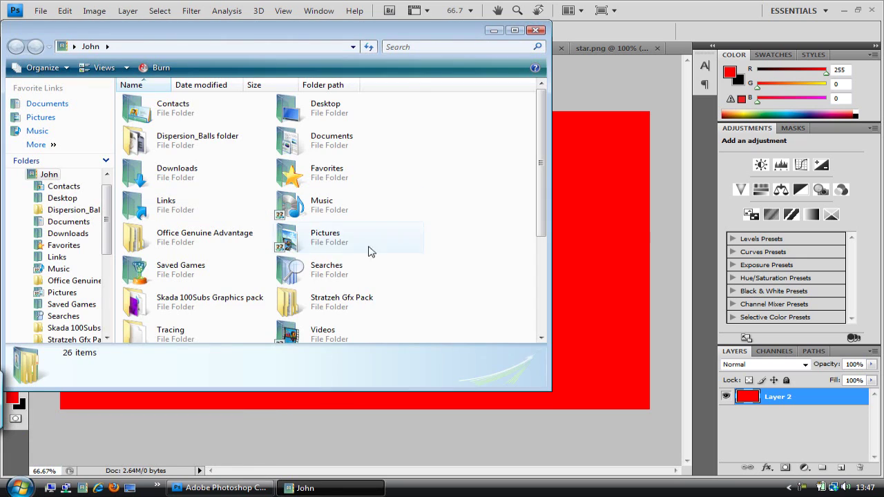
double_click(223, 302)
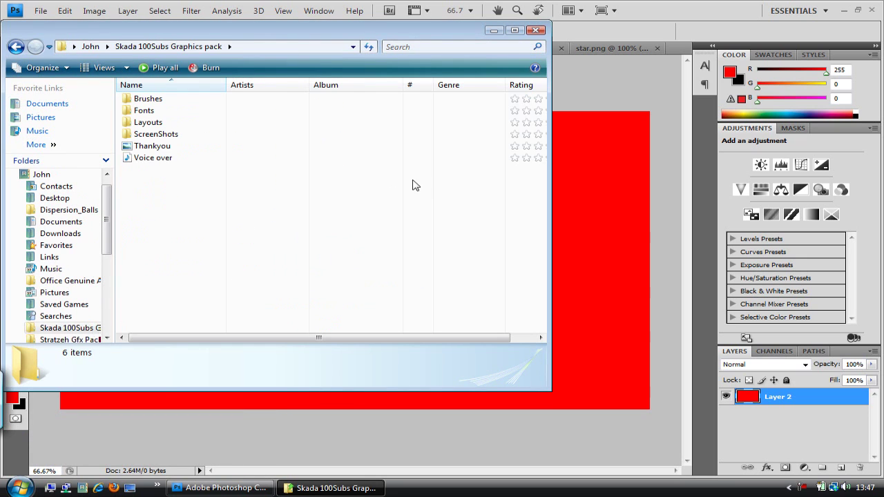
double_click(231, 99)
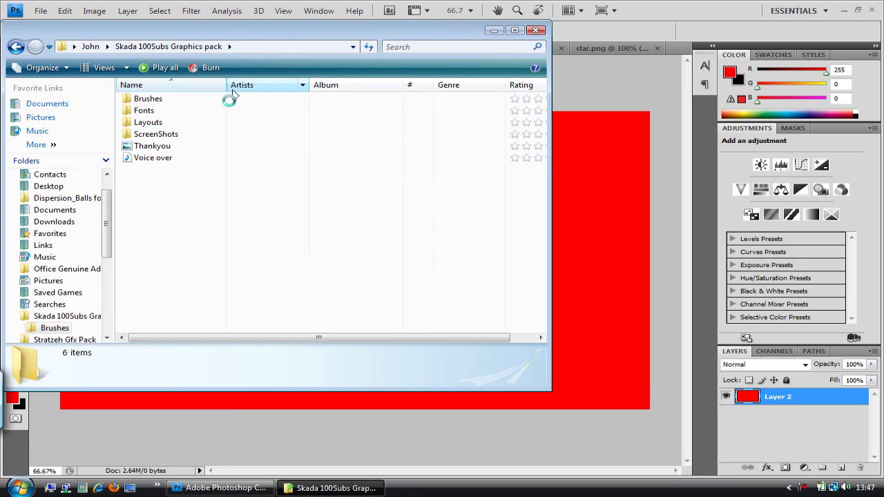
click(13, 47)
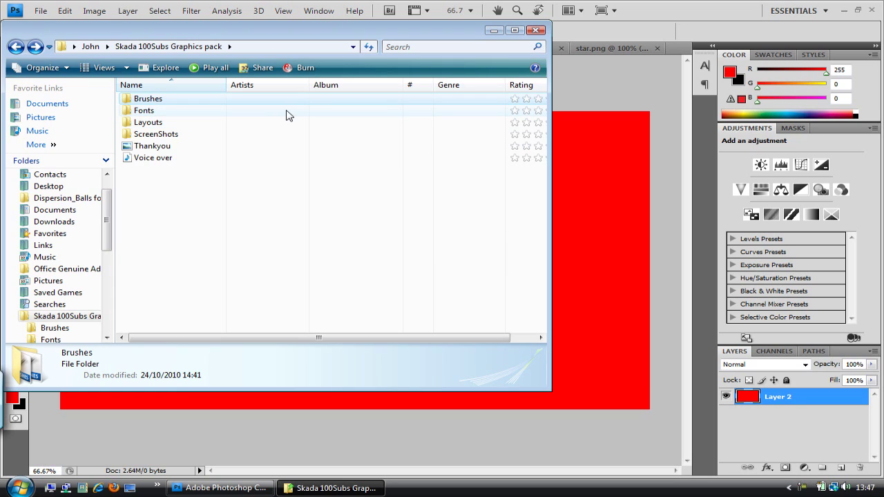
double_click(261, 123)
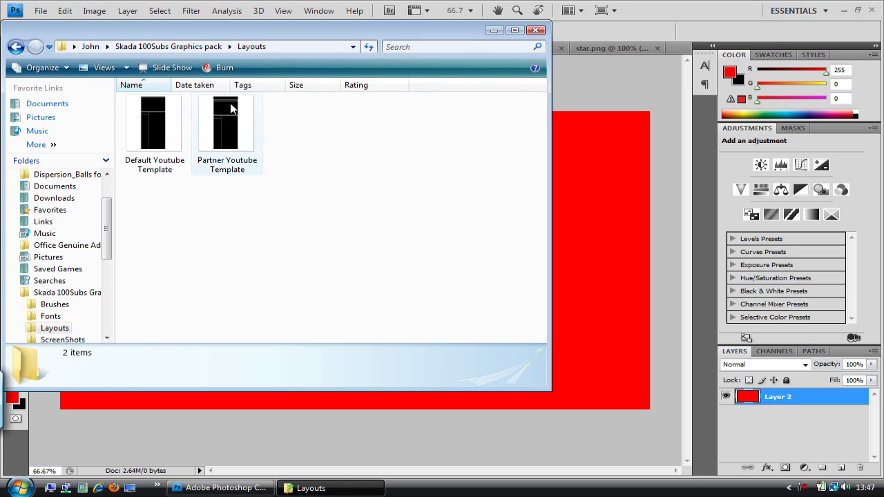
click(160, 128)
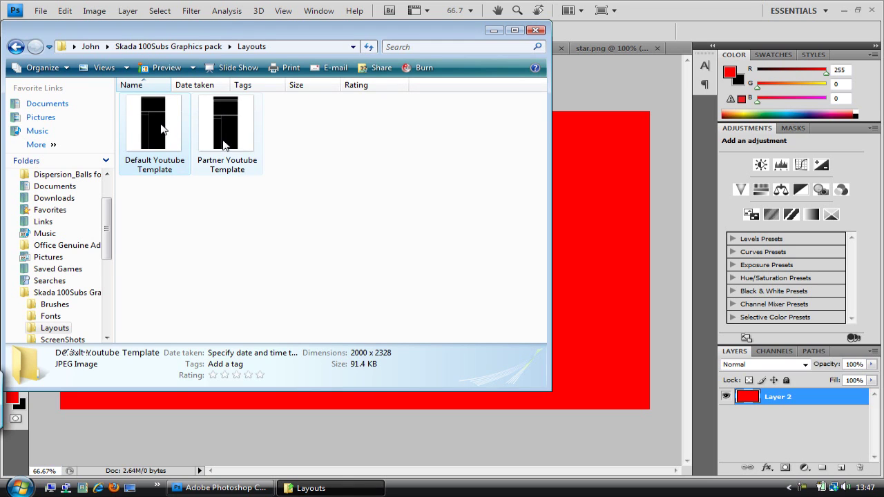
click(15, 46)
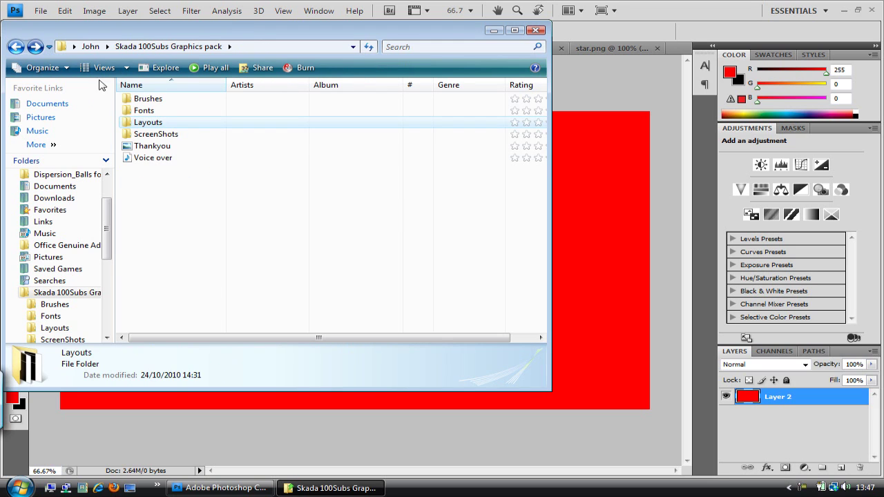
click(184, 100)
click(537, 31)
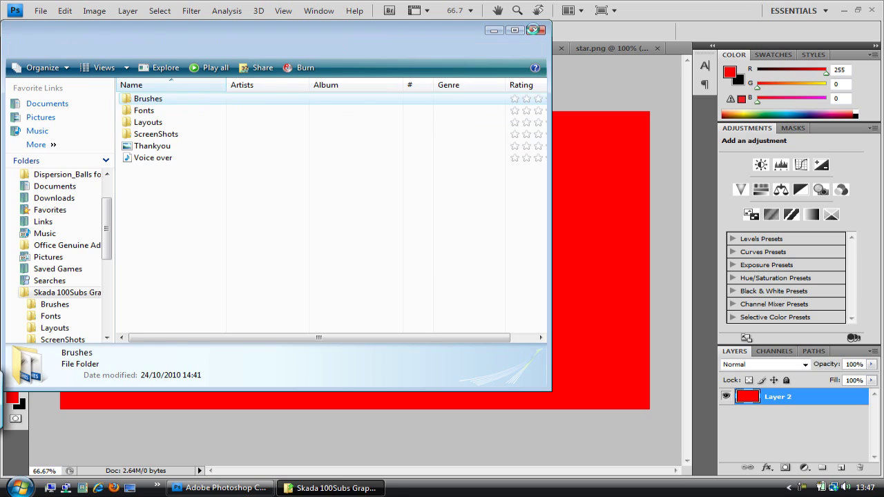
click(536, 31)
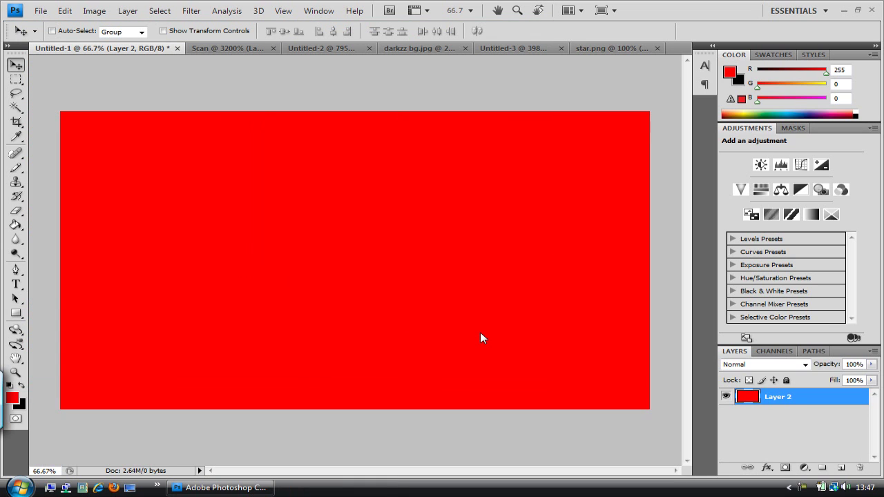